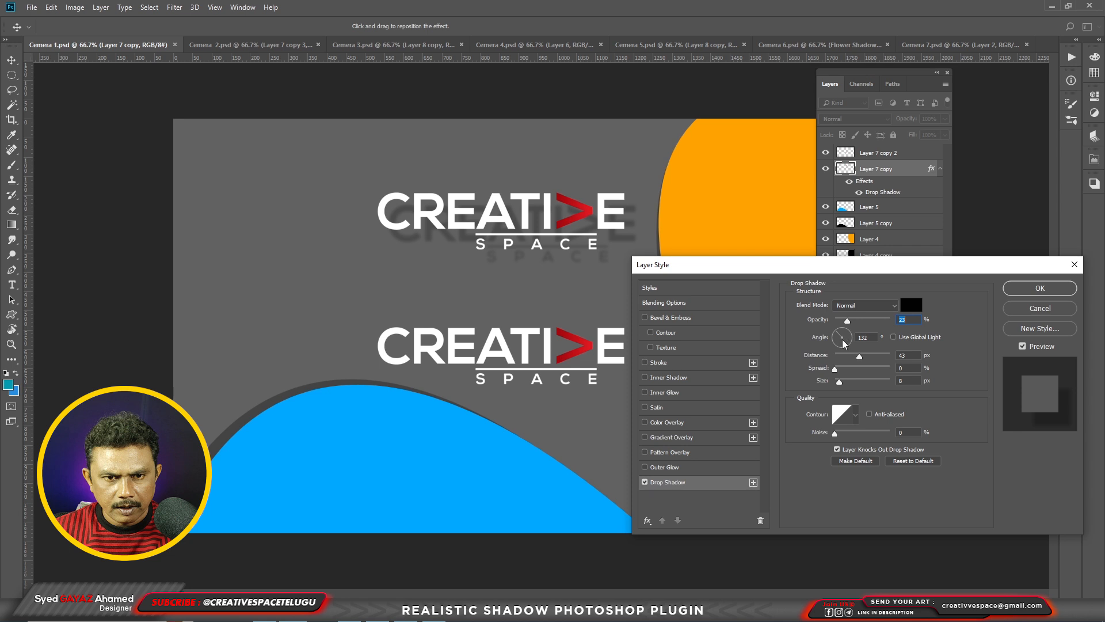
Apply the drop shadow to the upper logo and open the Shadowify extension with the lower logo's layer selected.
click(1040, 287)
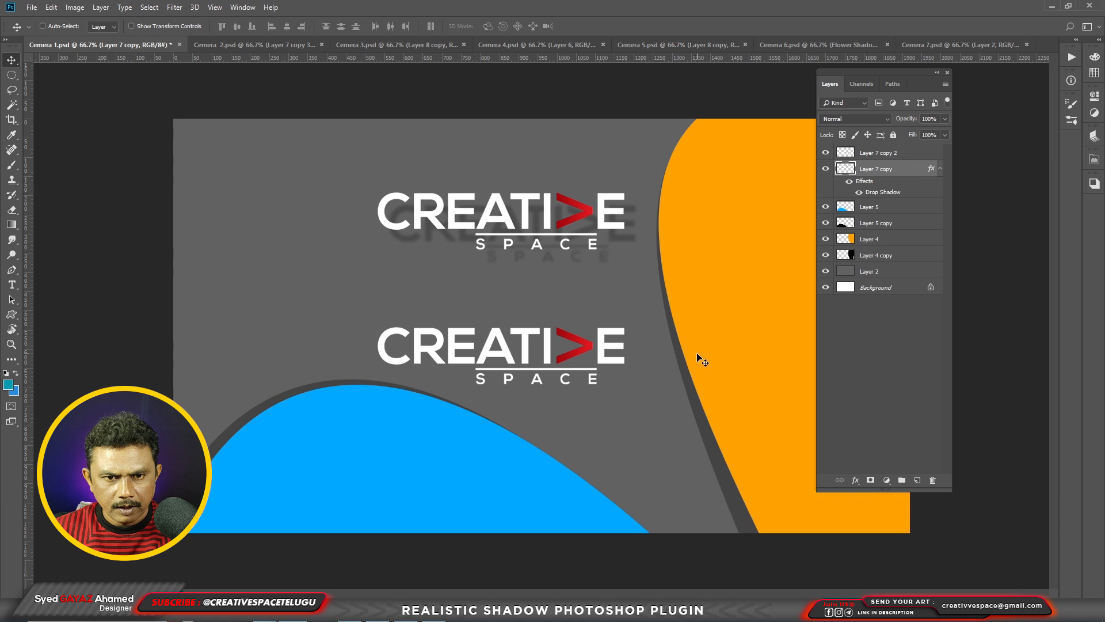
right_click(525, 349)
click(546, 353)
click(240, 8)
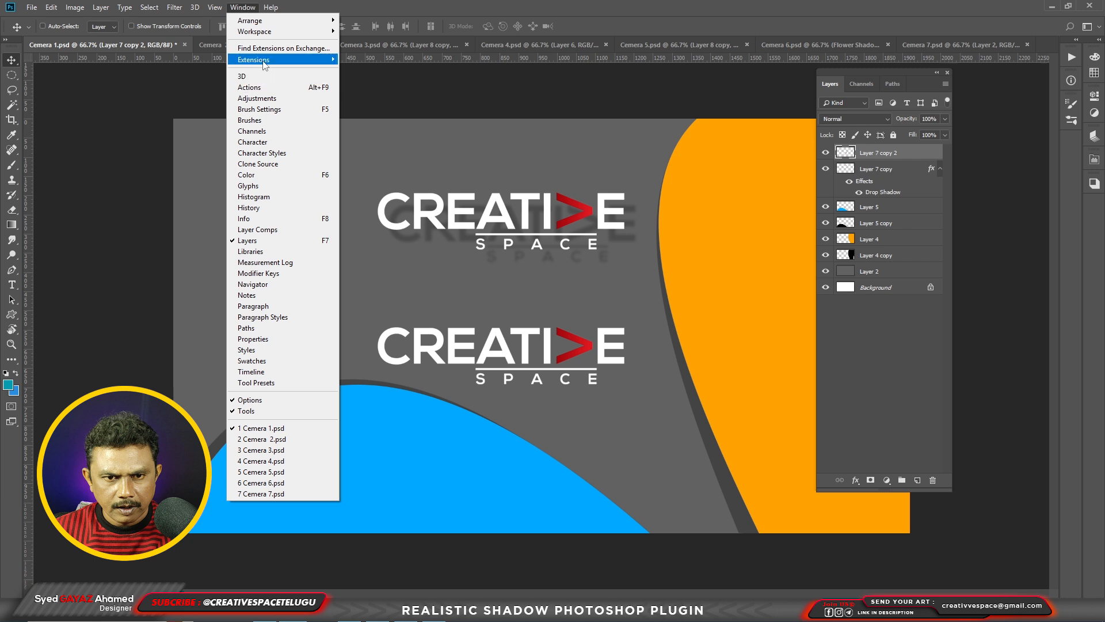
mouse_move(334, 61)
click(348, 93)
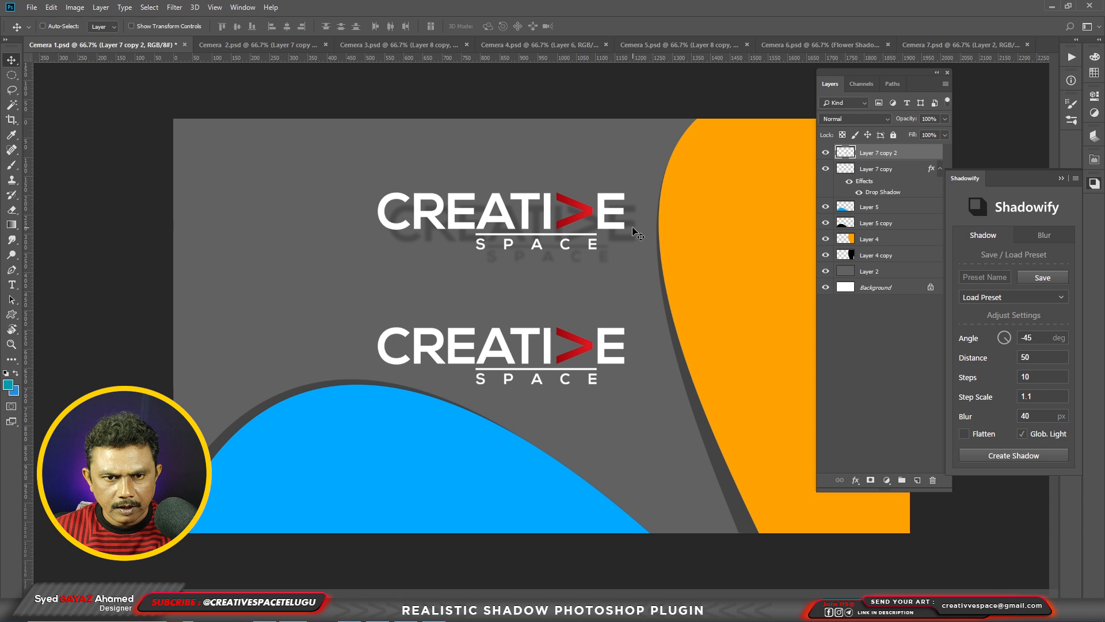
Set the shadow's distance to 75, steps to 20 and blur to 100 px in Shadowify.
click(1024, 340)
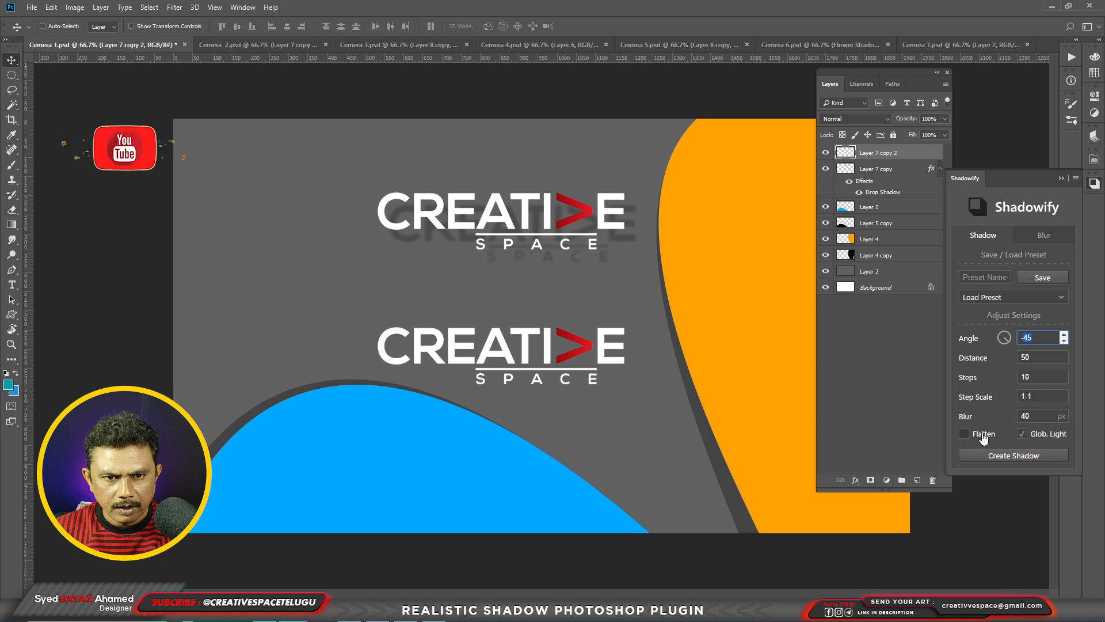
click(1034, 340)
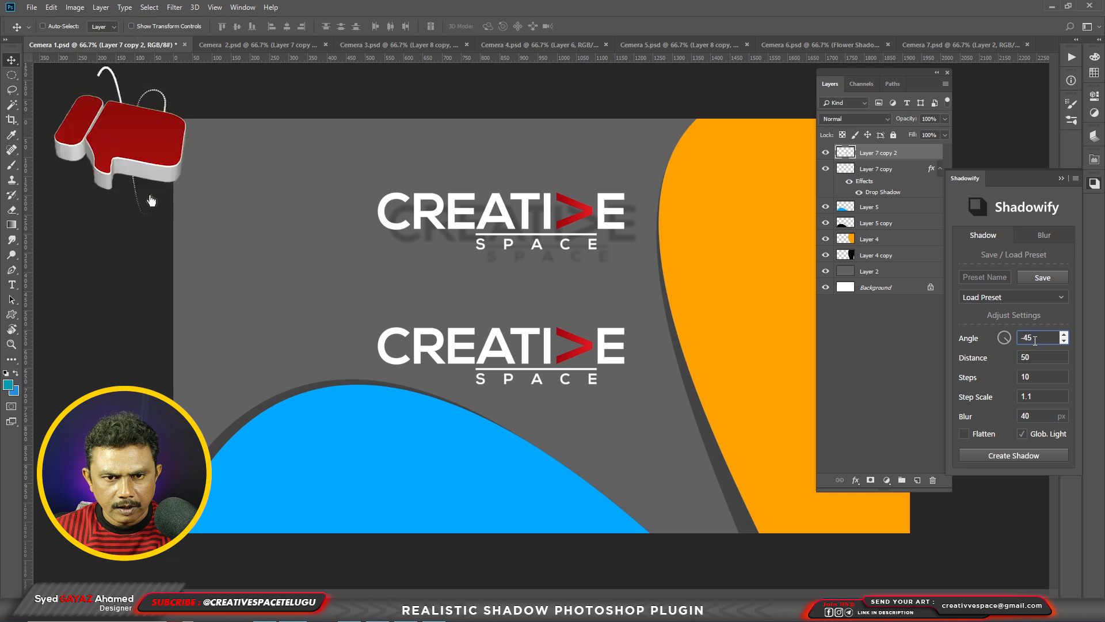
key(Tab)
text(75)
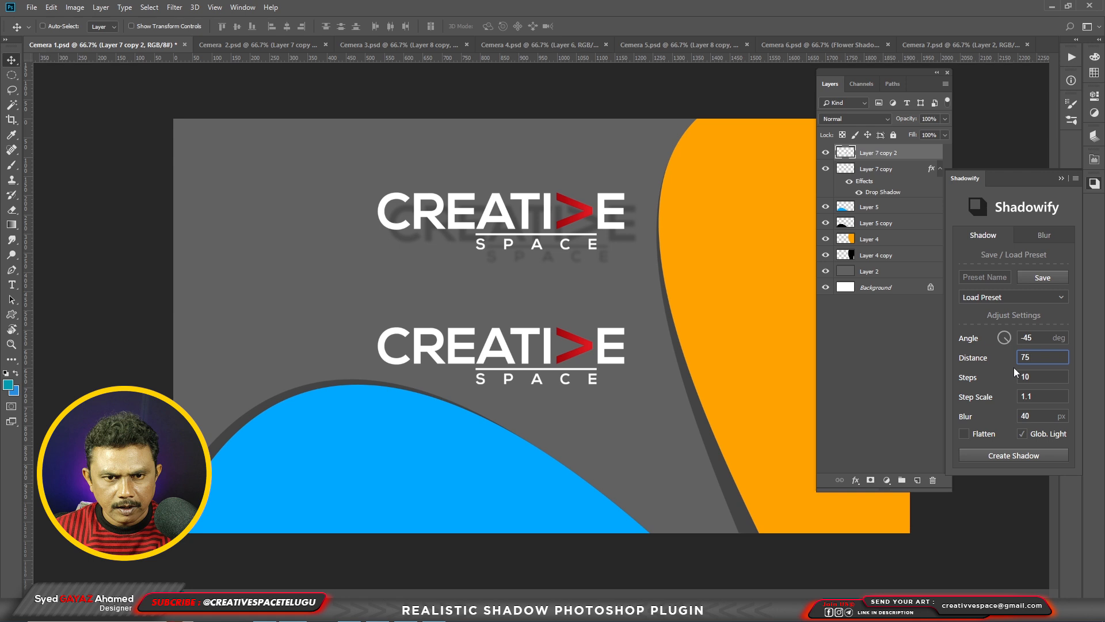
key(Tab)
text(20)
key(Tab)
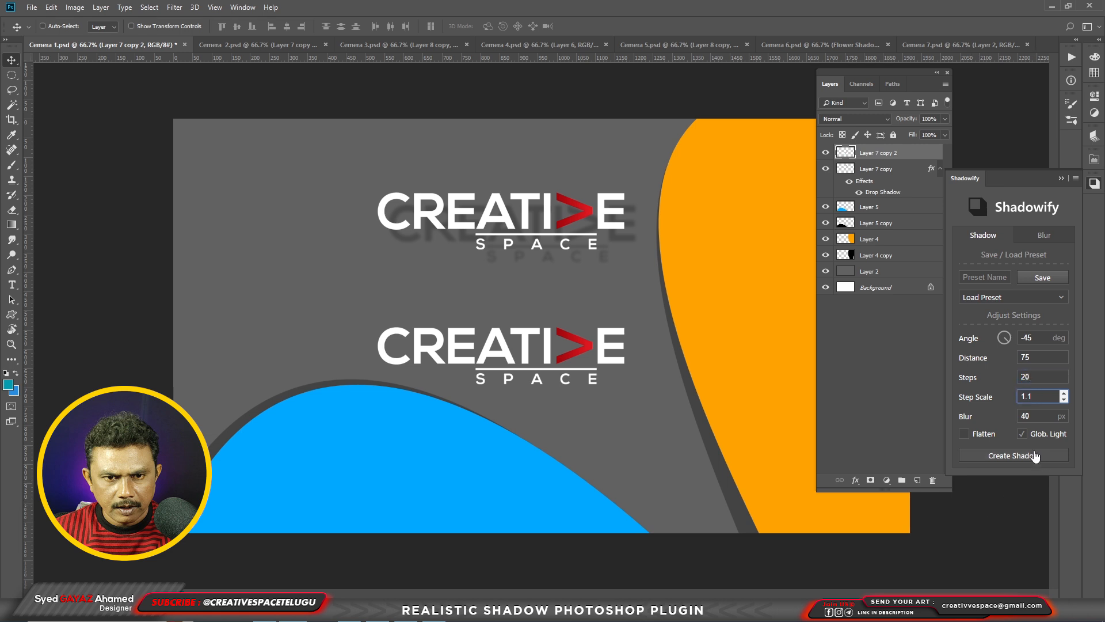
key(Tab)
text(100)
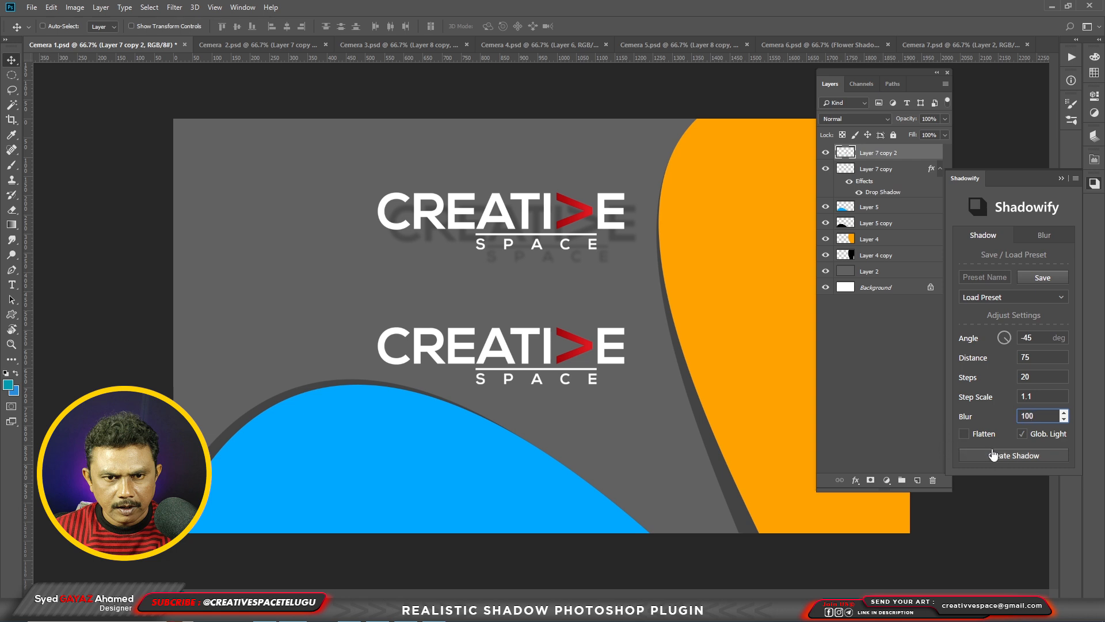
Enable Flatten, disable Glob. Light and create the shadow for the lower logo.
click(965, 434)
click(1021, 434)
click(1011, 458)
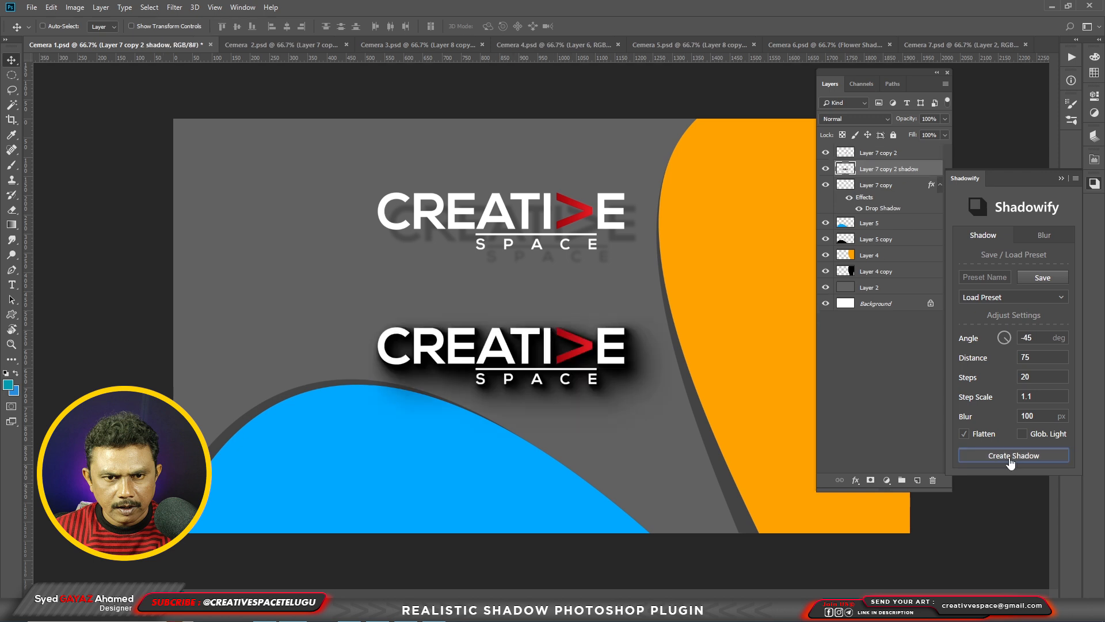
Undo the lower logo's shadow and recreate it with a blur of 50 px and a step scale of 1.
drag(1038, 415, 974, 437)
text(81)
key(Return)
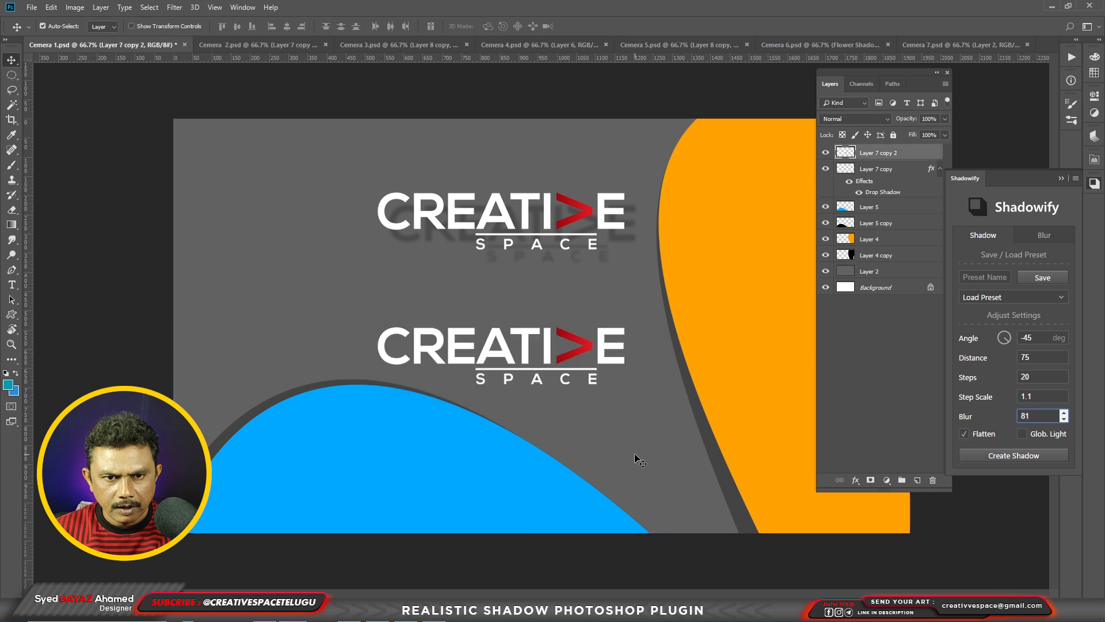
drag(1037, 416, 983, 429)
text(50)
mouse_move(1059, 377)
mouse_down()
mouse_move(999, 403)
mouse_move(1015, 402)
mouse_up()
text(1)
click(1021, 455)
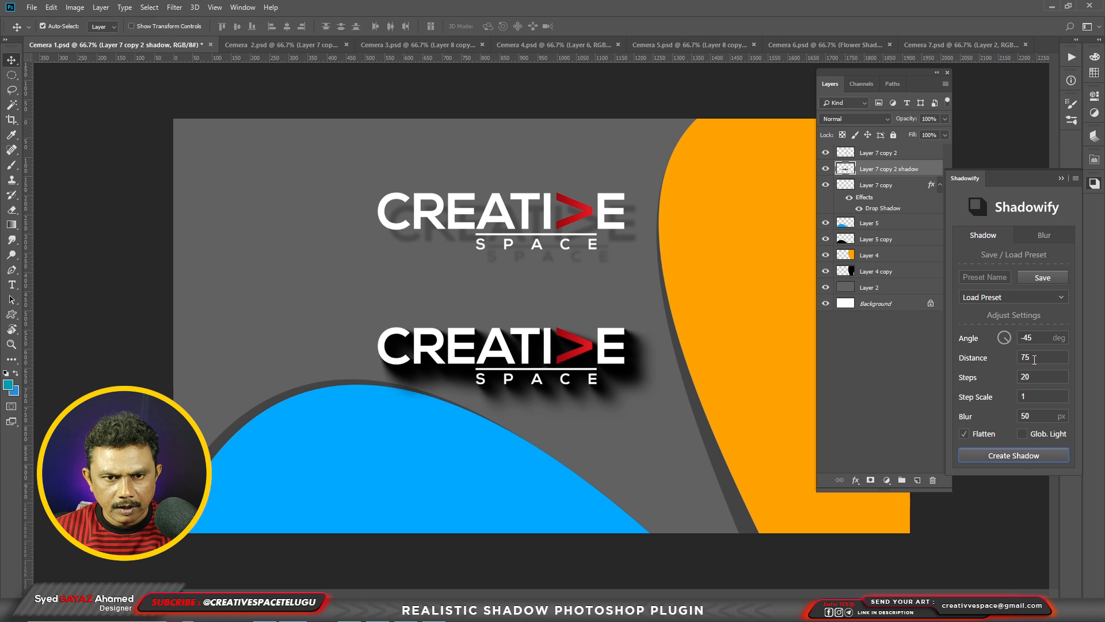
Undo the last shadow and create it again with the distance set to 40.
key(ctrl+z)
double_click(1034, 357)
text(40)
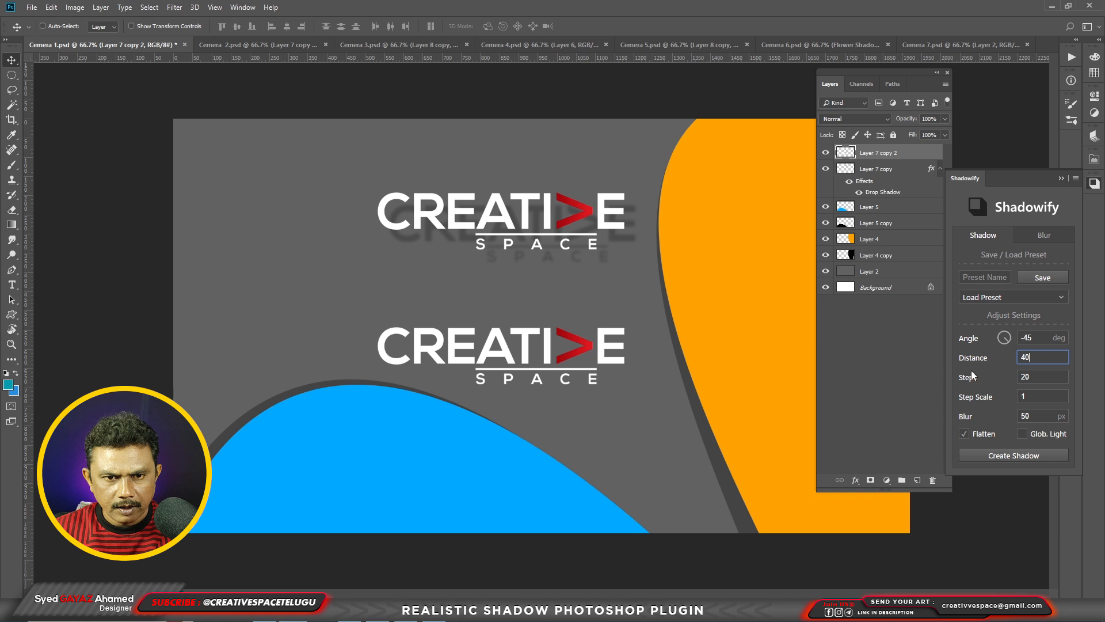
click(1002, 456)
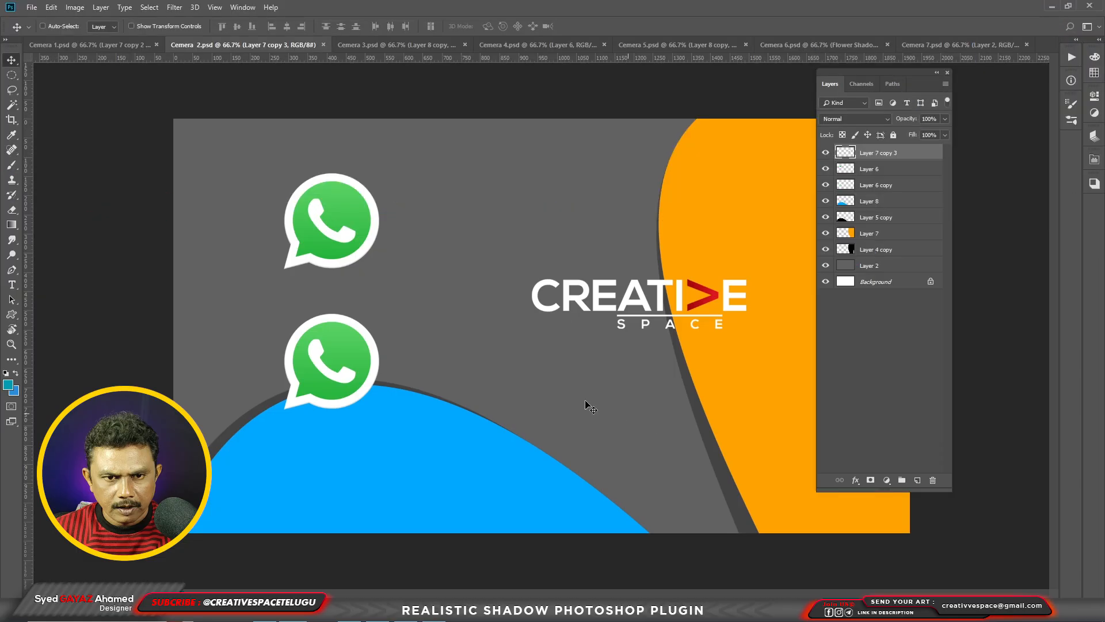
Create a Shadowify shadow for the upper WhatsApp icon in Cemera 2.psd with the existing settings.
ctrl+click(336, 223)
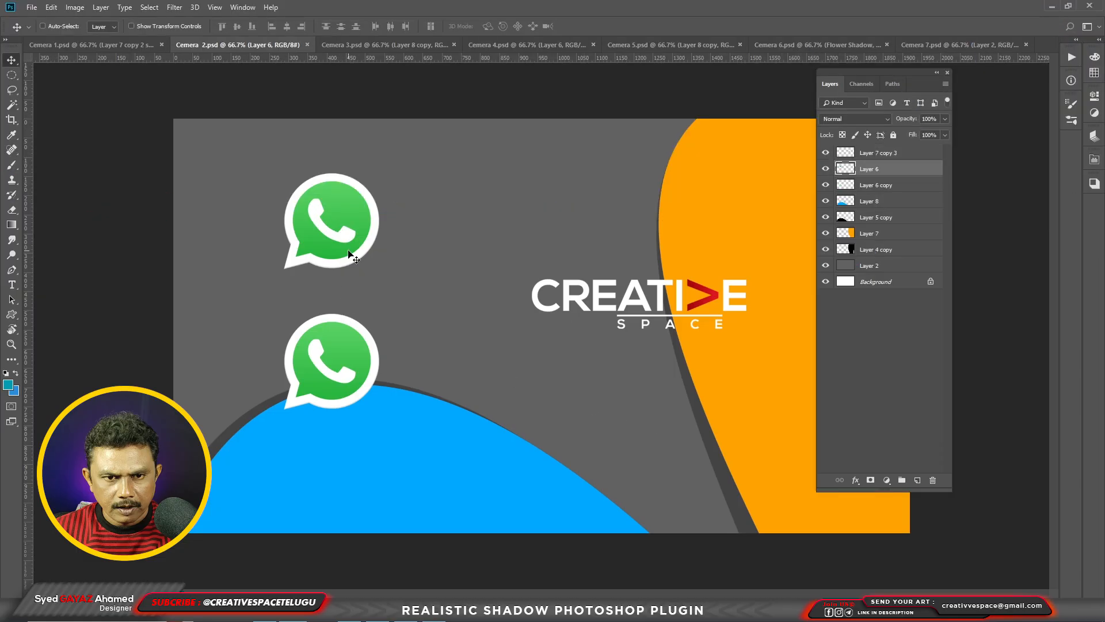
click(1094, 184)
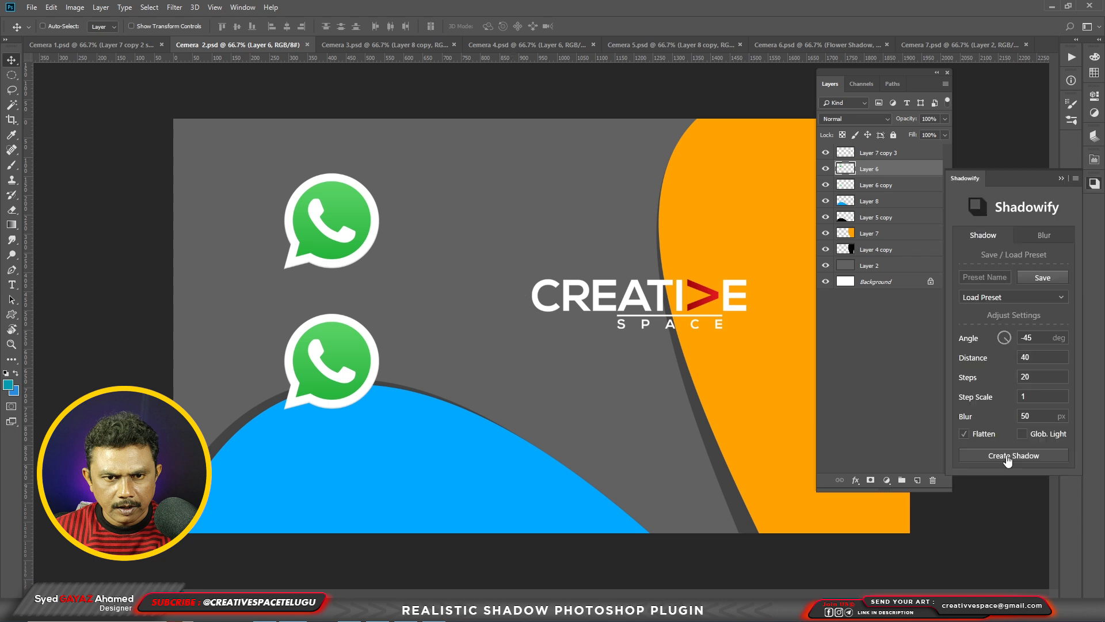
click(1006, 455)
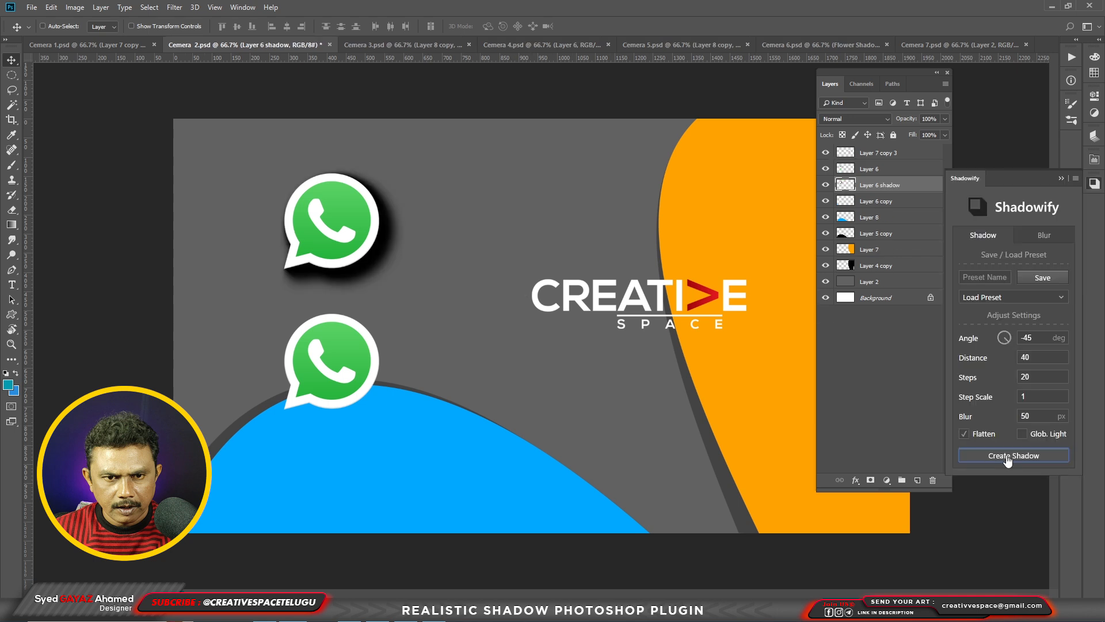
Select the lower WhatsApp icon's layer and set its shadow to distance 200, steps 200 and blur 1 px.
right_click(369, 356)
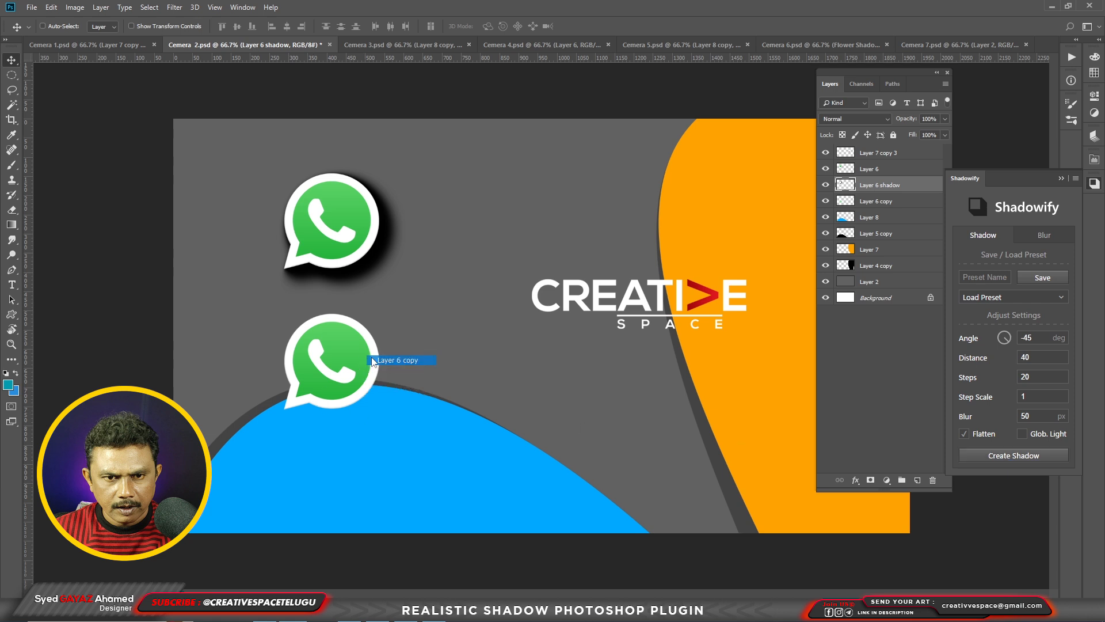
click(377, 361)
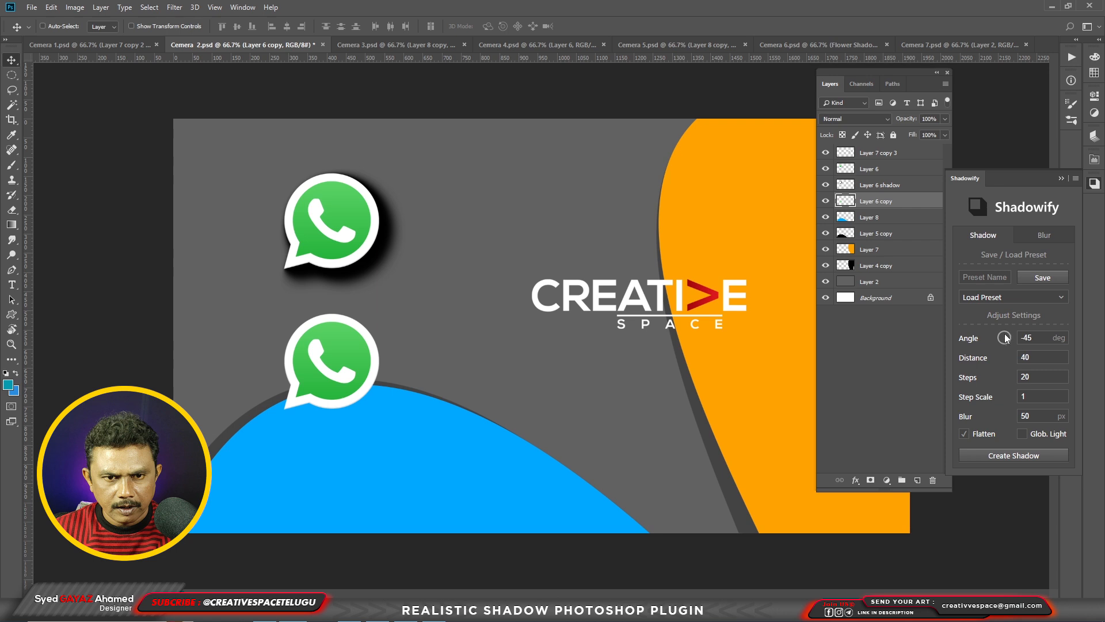
click(1036, 338)
key(Tab)
text(200)
key(Tab)
drag(1045, 357, 959, 372)
text(200)
key(Tab)
text(0)
key(Tab)
key(Tab)
drag(1035, 416, 998, 425)
text(1)
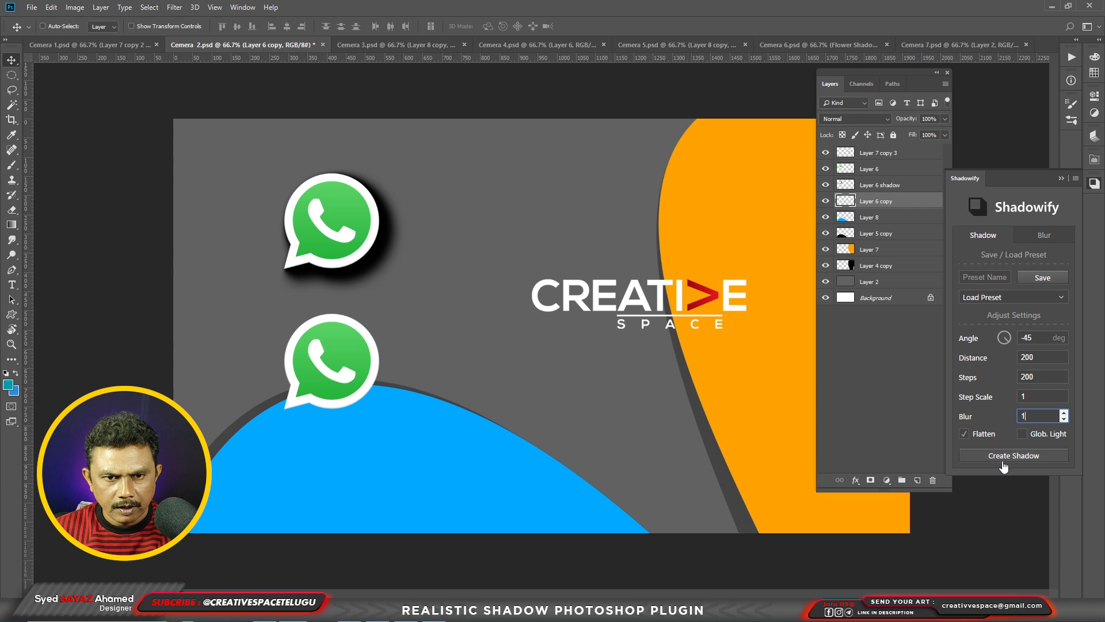
Disable Flatten, enable Glob. Light and create the long shadow for the lower WhatsApp icon.
click(970, 437)
click(1022, 434)
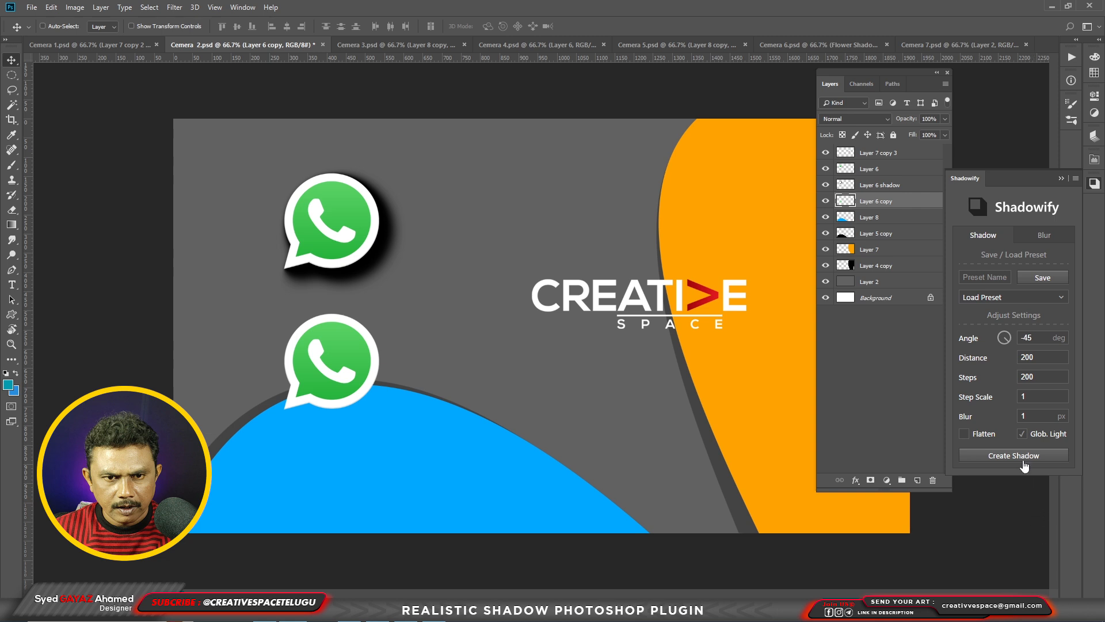
click(1023, 456)
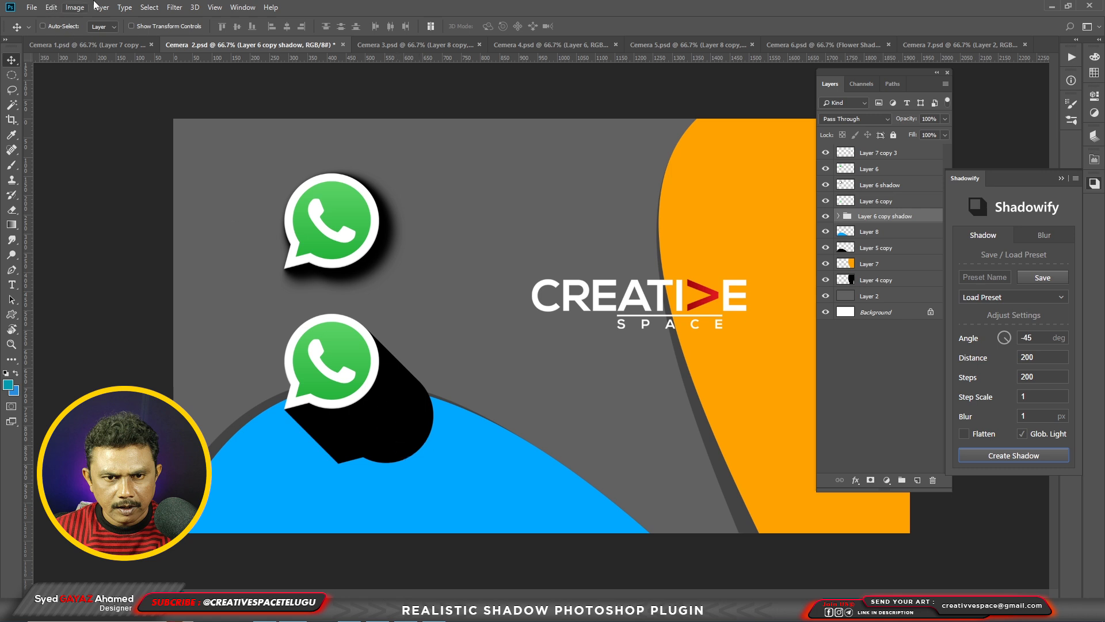
Set the document's global light angle to 131° to redirect the lower icon's long shadow.
click(101, 8)
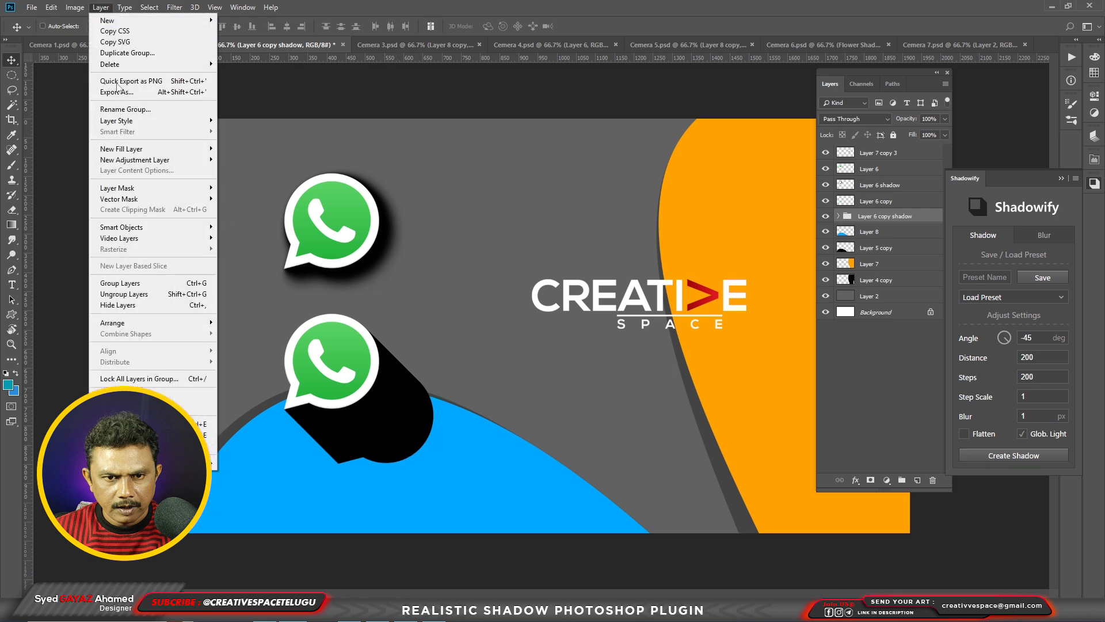
mouse_move(124, 119)
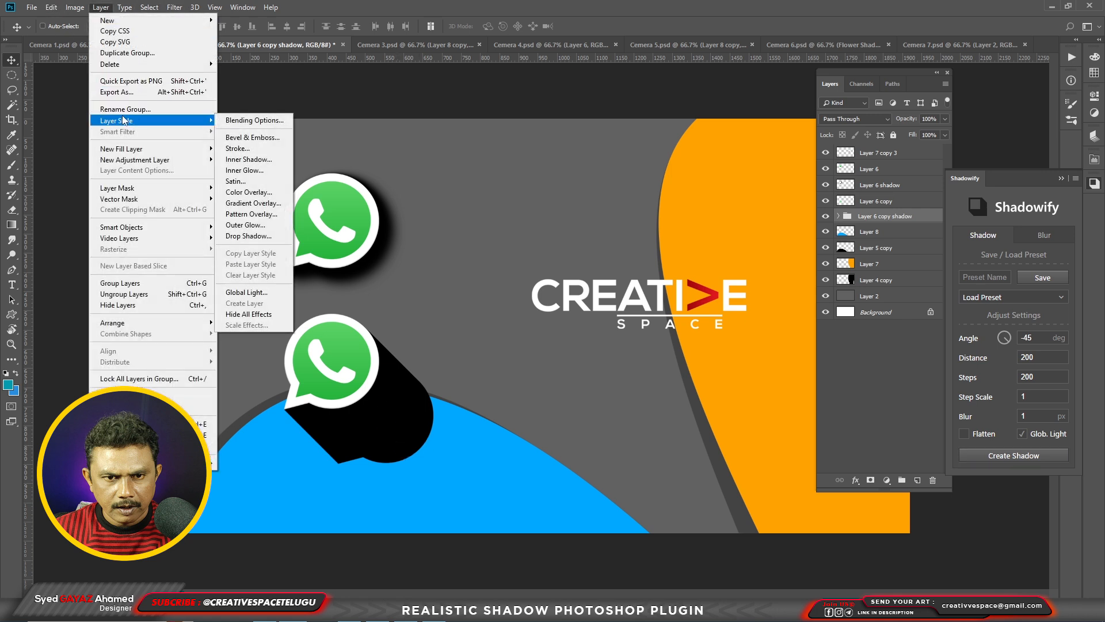
click(247, 293)
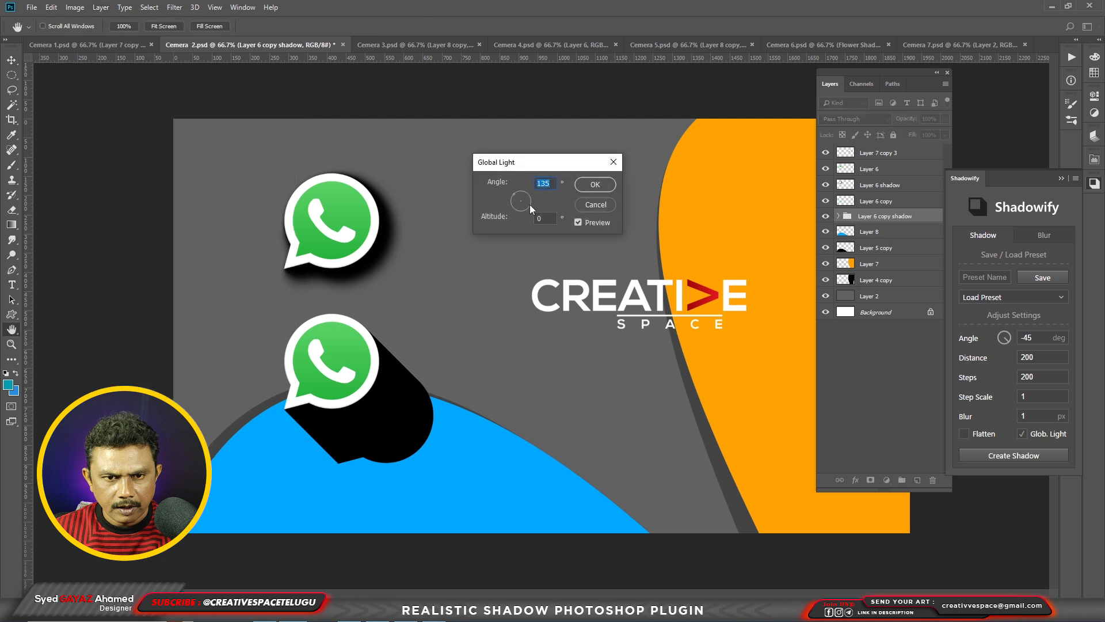
mouse_move(519, 198)
mouse_down()
mouse_move(528, 194)
mouse_move(527, 214)
mouse_move(509, 214)
mouse_move(512, 191)
mouse_up()
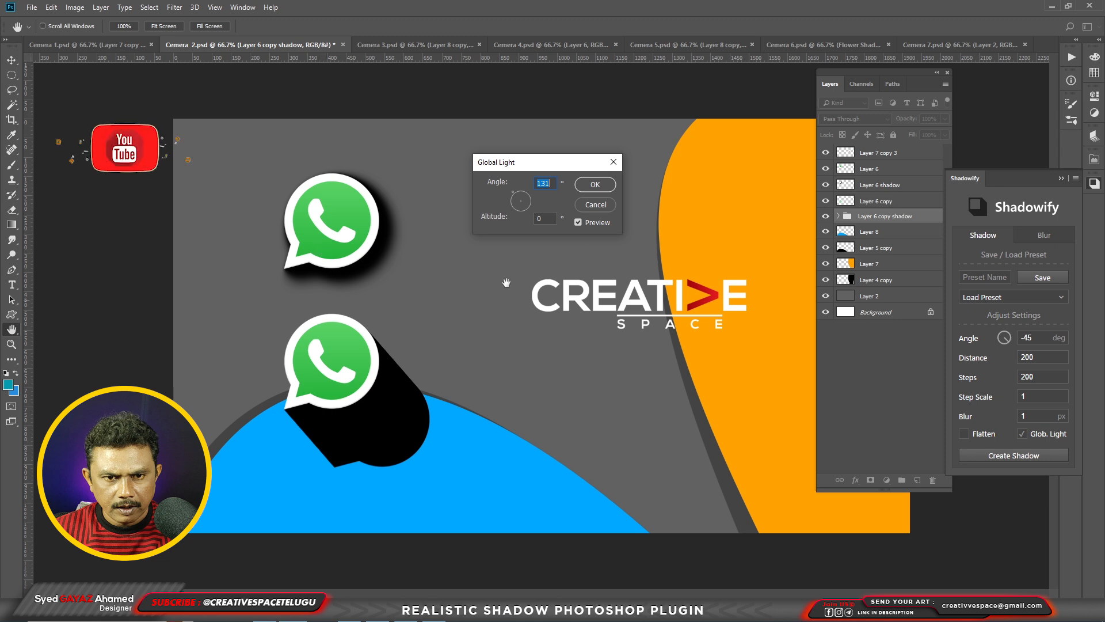
key(Return)
Select the CREATIVE SPACE logo's layer and create a long shadow for it with the same Shadowify settings.
key(v)
right_click(603, 309)
click(615, 317)
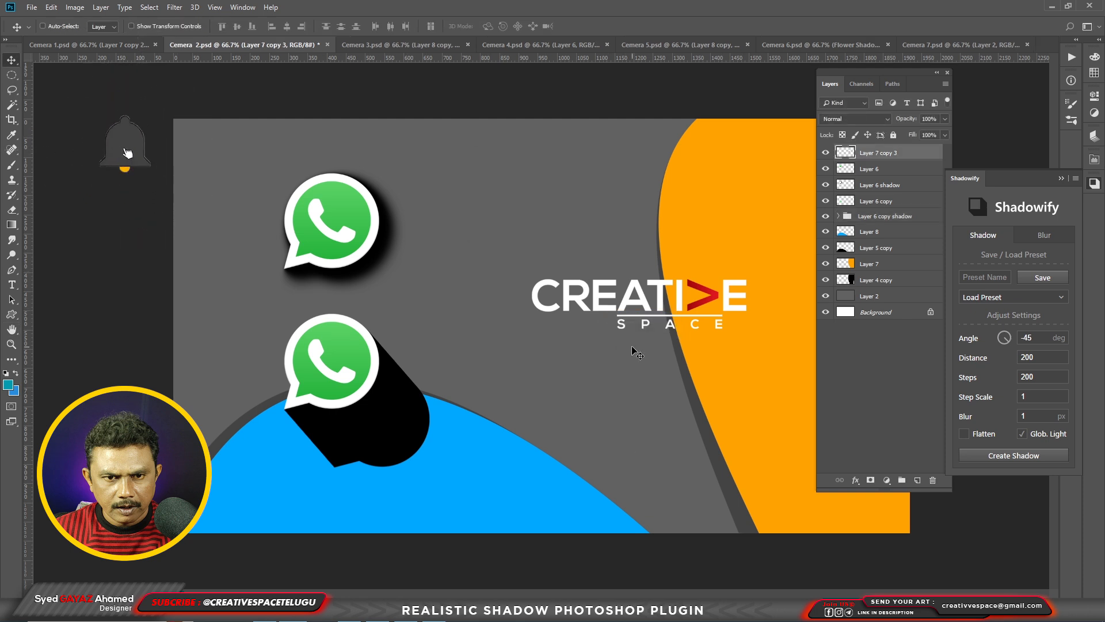
click(1002, 457)
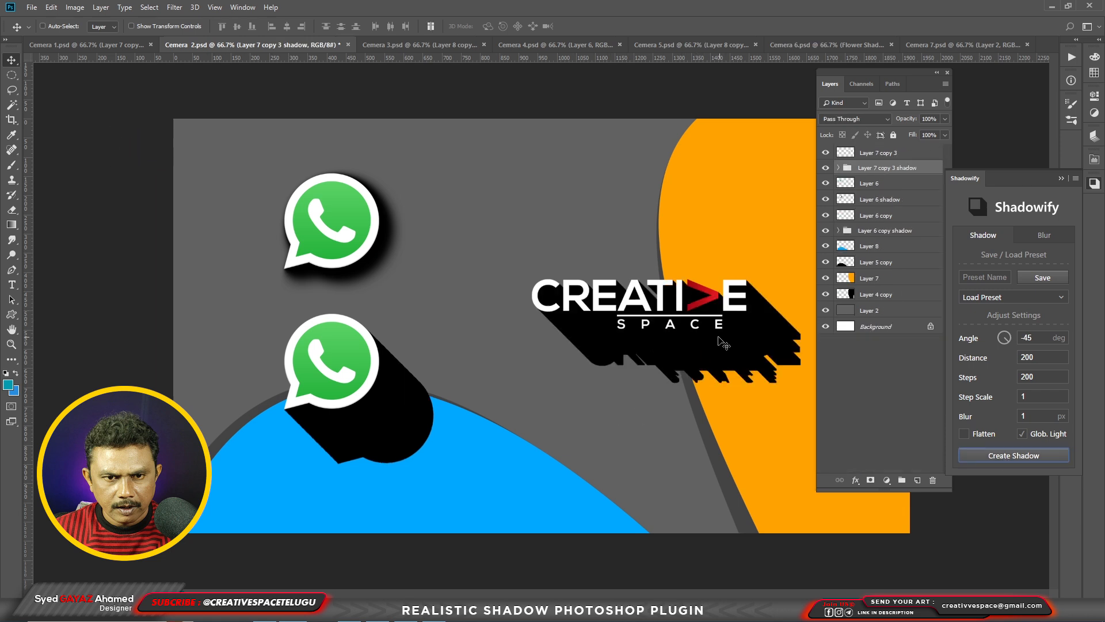
Try global light angles of 25°, 114° and 141° on both long shadows and dismiss the Global Light settings.
click(176, 8)
mouse_move(101, 8)
mouse_move(141, 124)
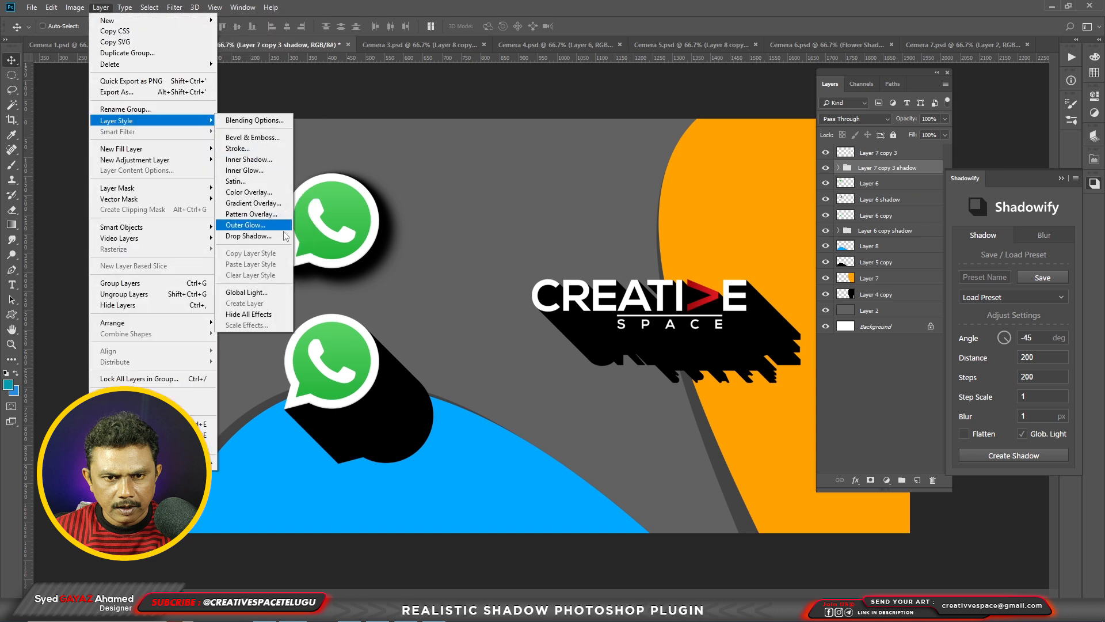
click(257, 294)
text(25)
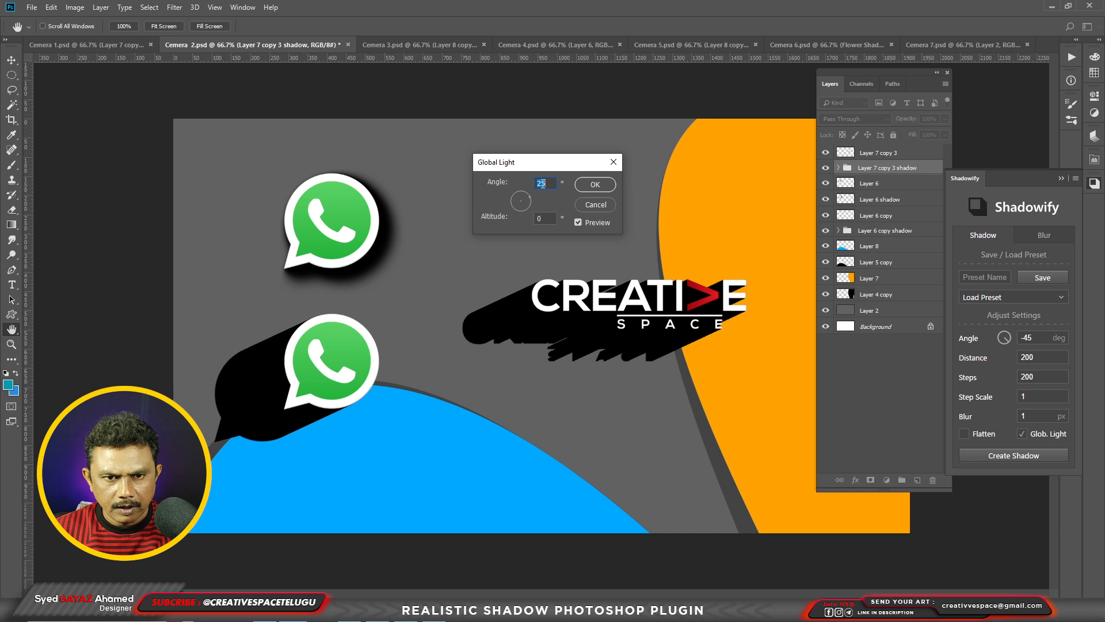
drag(533, 202, 514, 187)
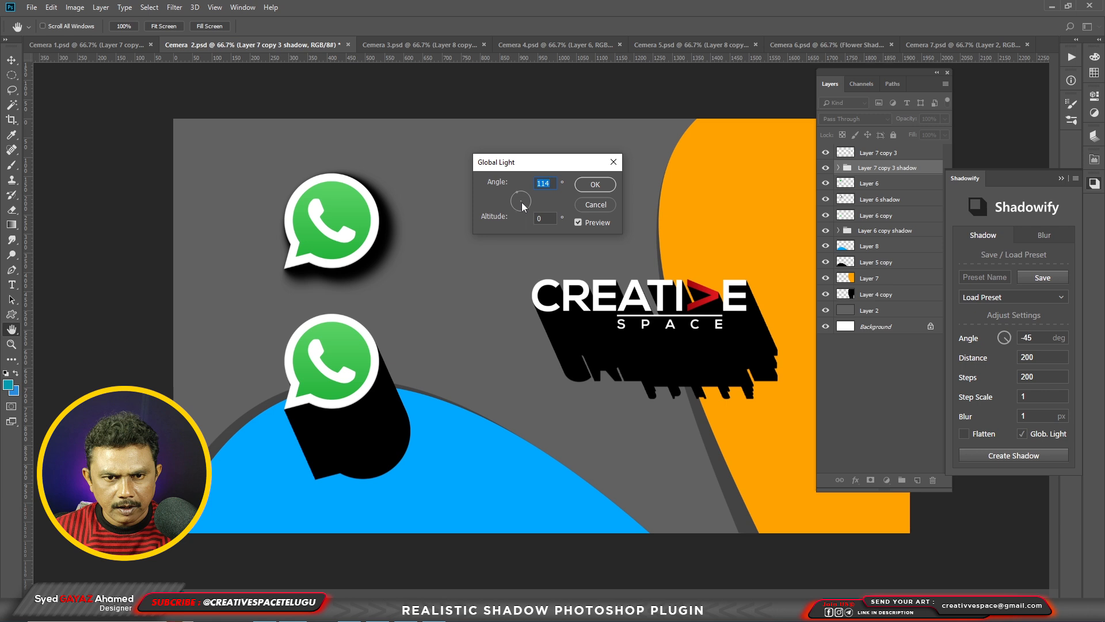
click(517, 197)
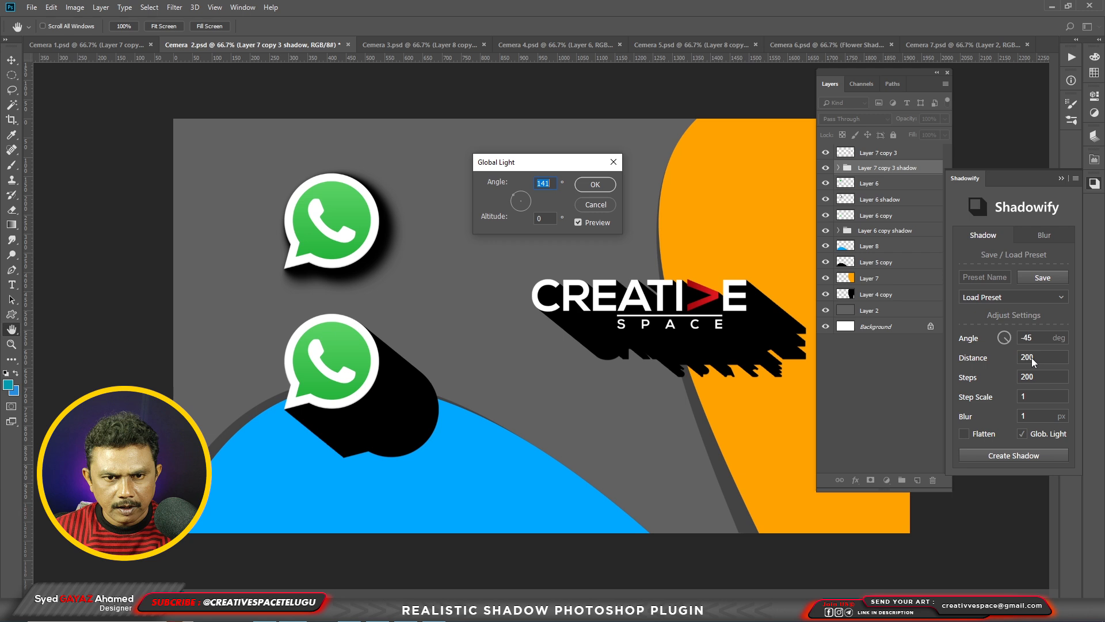
click(613, 161)
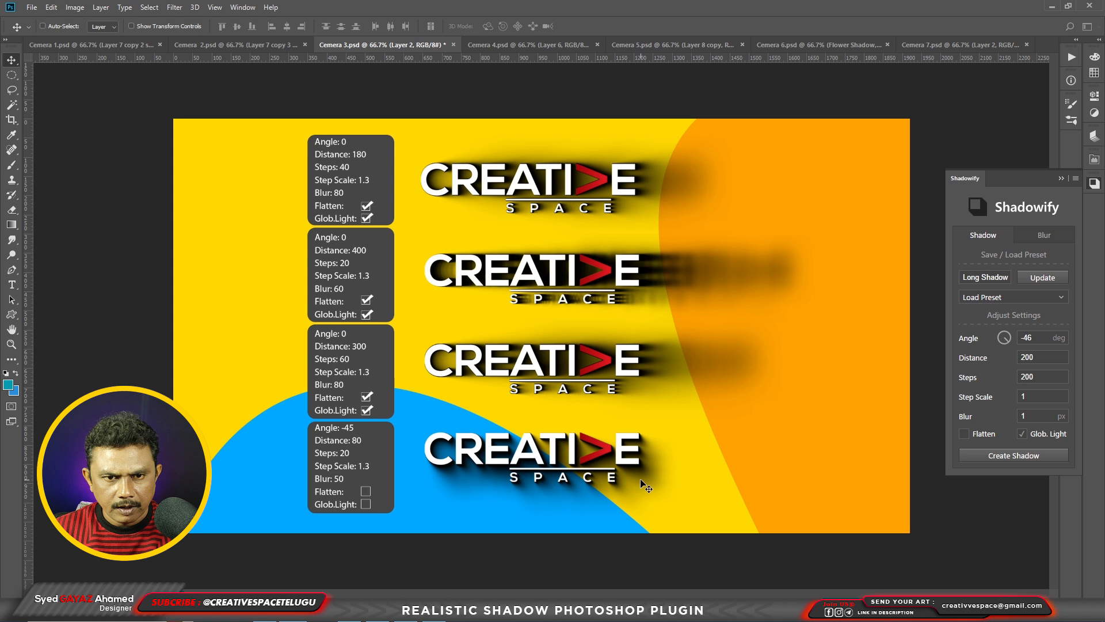
Show the layers of Cemera 3.psd and lower the opacity of the bottom logo's shadow group to about 64%.
key(F7)
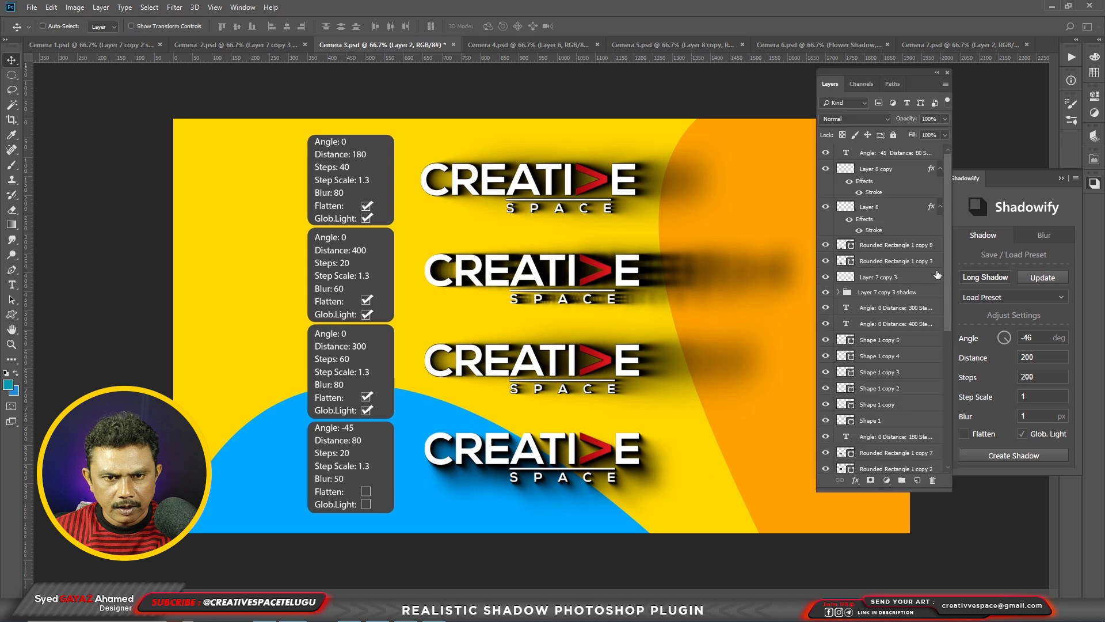
right_click(650, 458)
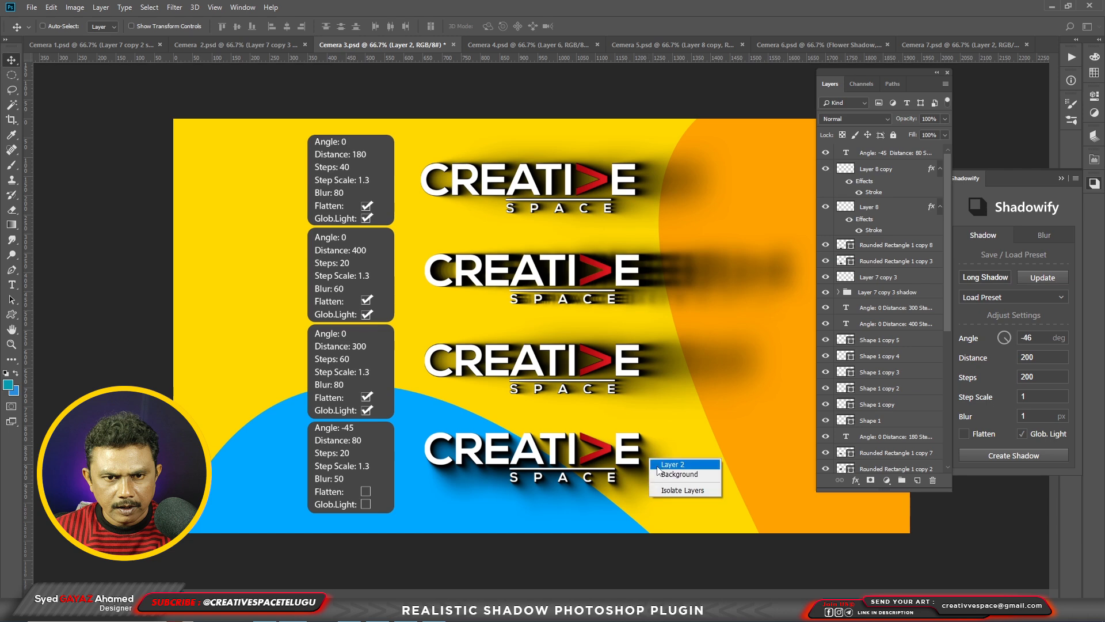
click(658, 465)
ctrl+click(659, 481)
click(944, 119)
drag(916, 137, 926, 136)
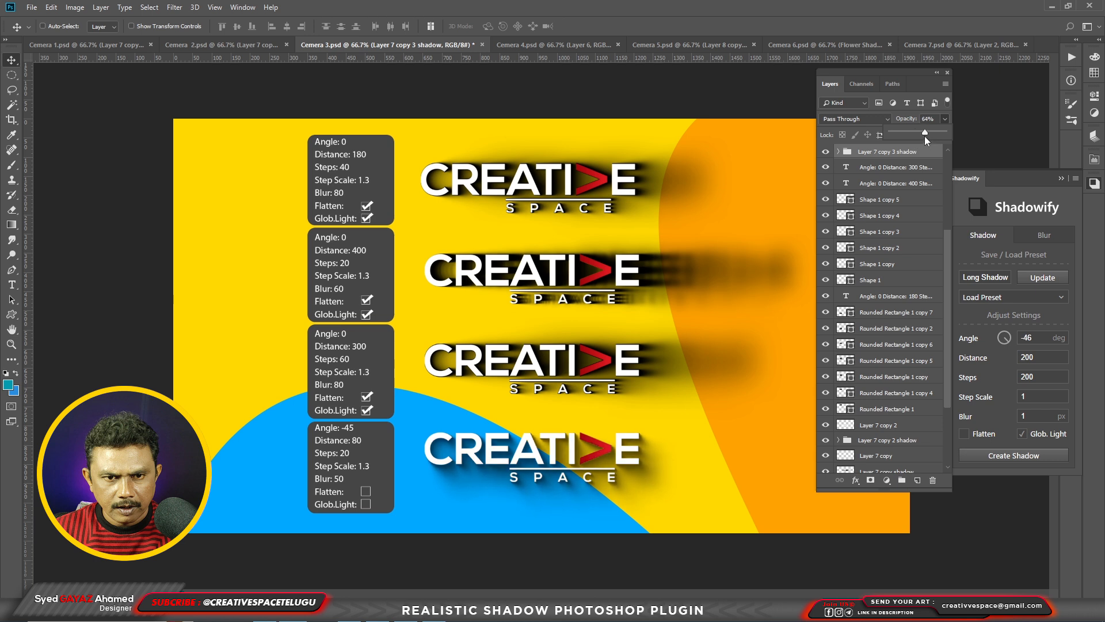
mouse_move(925, 135)
mouse_down()
mouse_move(915, 140)
mouse_move(926, 137)
mouse_up()
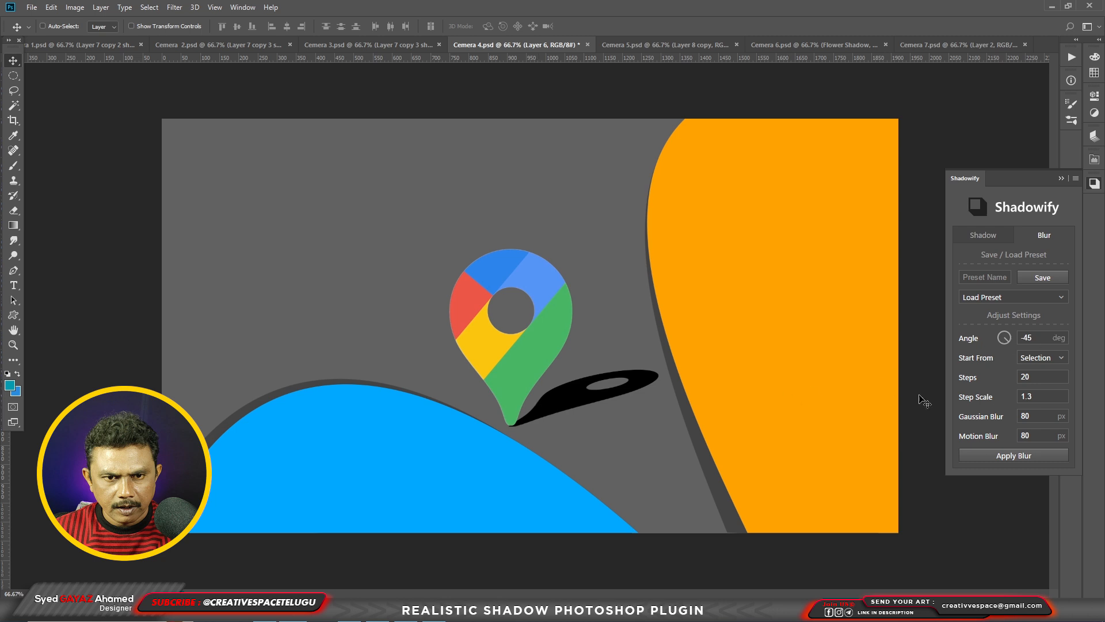
In Cemera 4.psd, set the Shadowify blur to angle 0, 10 steps, step scale 1.2, Gaussian Blur 40 px and Motion Blur 40 px.
double_click(1040, 335)
text(0)
double_click(1033, 376)
click(1034, 397)
drag(1034, 378, 976, 389)
text(10)
click(1037, 397)
text(2)
key(Tab)
text(40)
click(1024, 435)
text(40)
Make an elliptical selection at the map pin's tip, try the Shadowify blur on the pin's own layer, and undo the blur.
drag(12, 76, 54, 92)
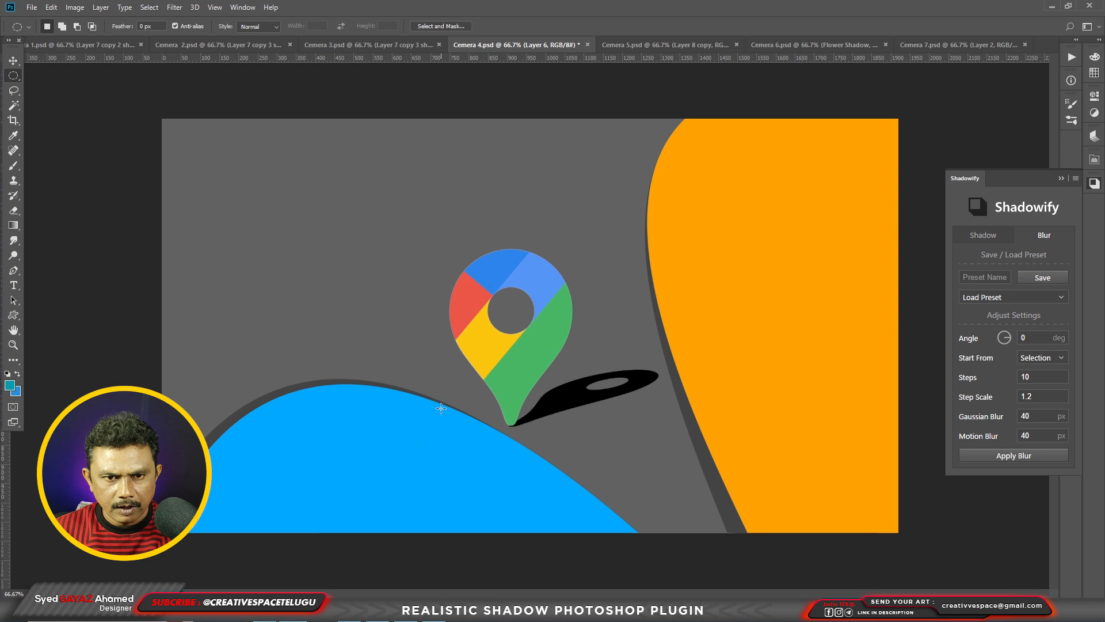
drag(429, 384, 520, 476)
click(1027, 457)
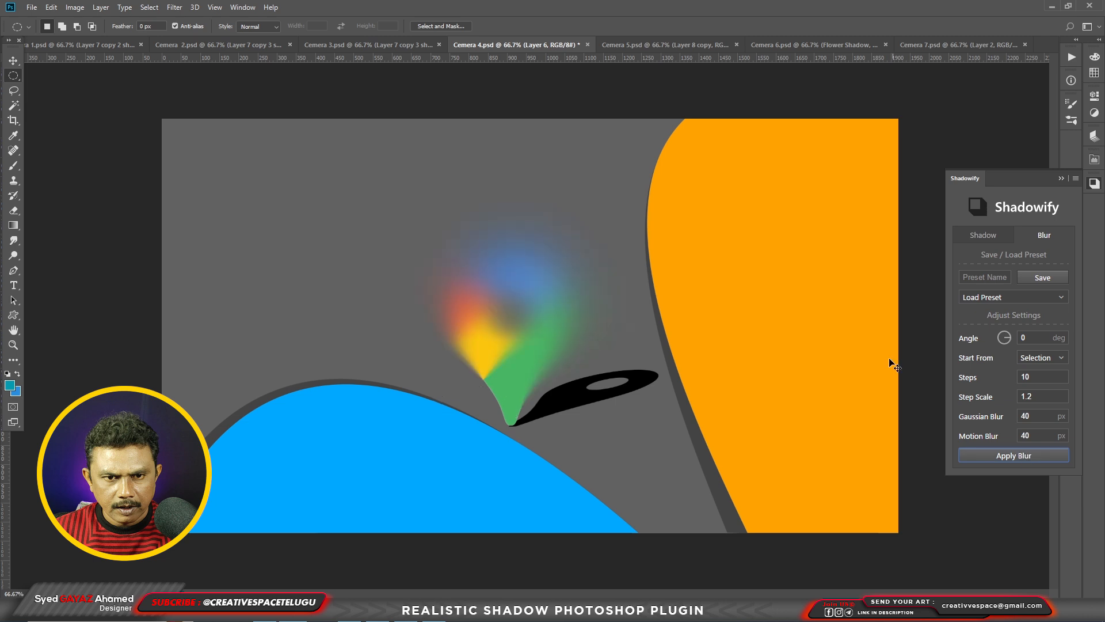
key(ctrl+z)
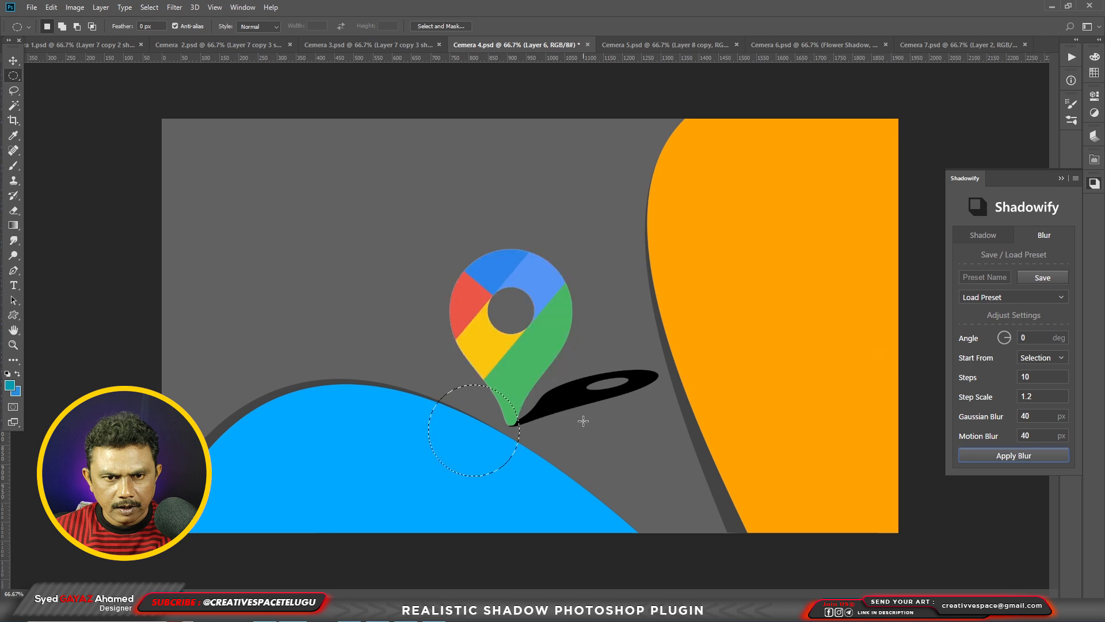
Select the pin's black shadow layer, Layer 6 copy, and apply the Shadowify blur to it.
key(F7)
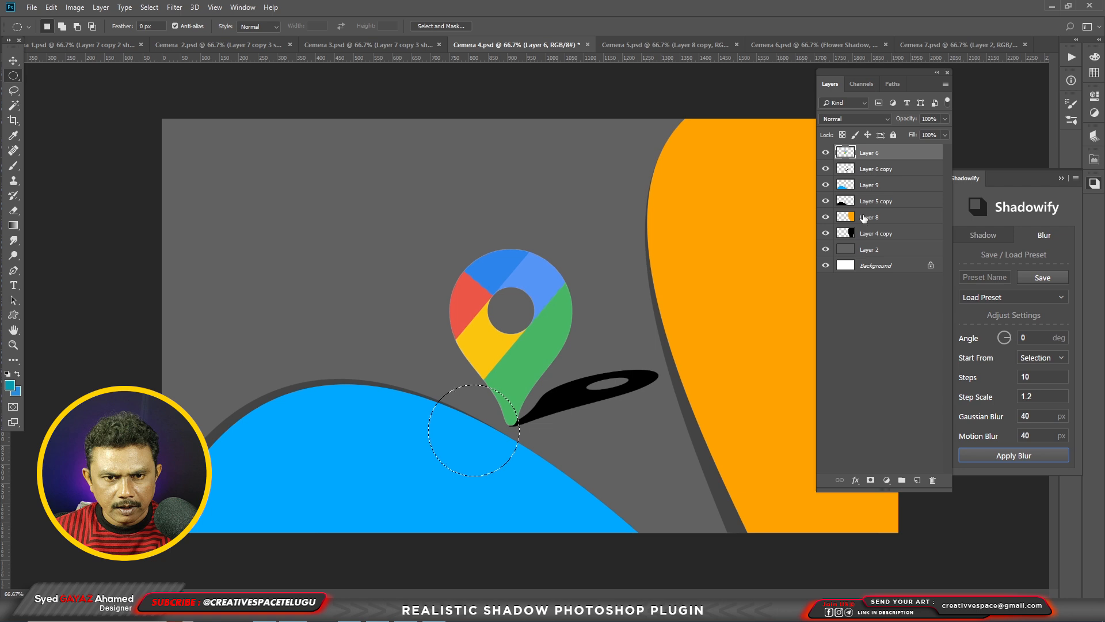
click(868, 171)
click(947, 73)
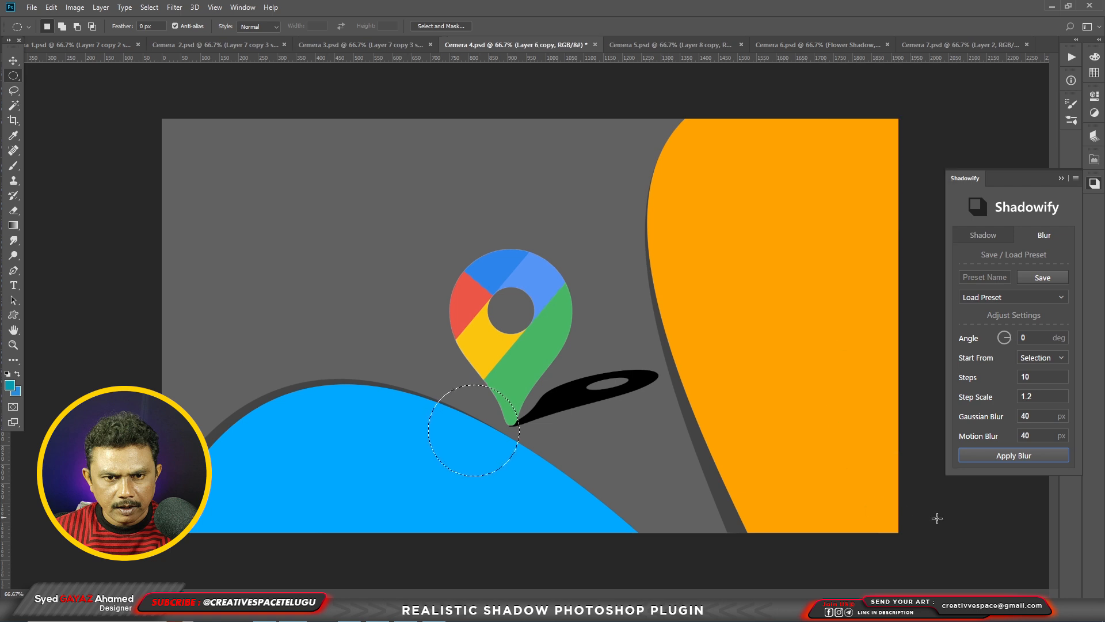
click(1003, 456)
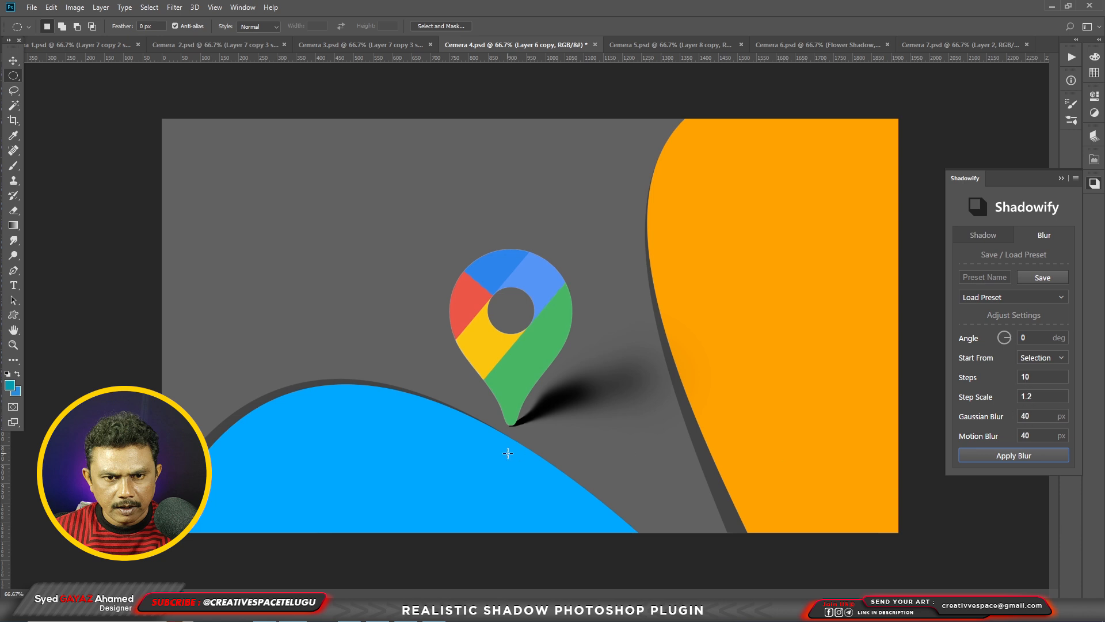
In Cemera 5.psd, select the left black rectangle's layer and apply a regular Gaussian Blur with a radius of about 19.4 pixels.
key(v)
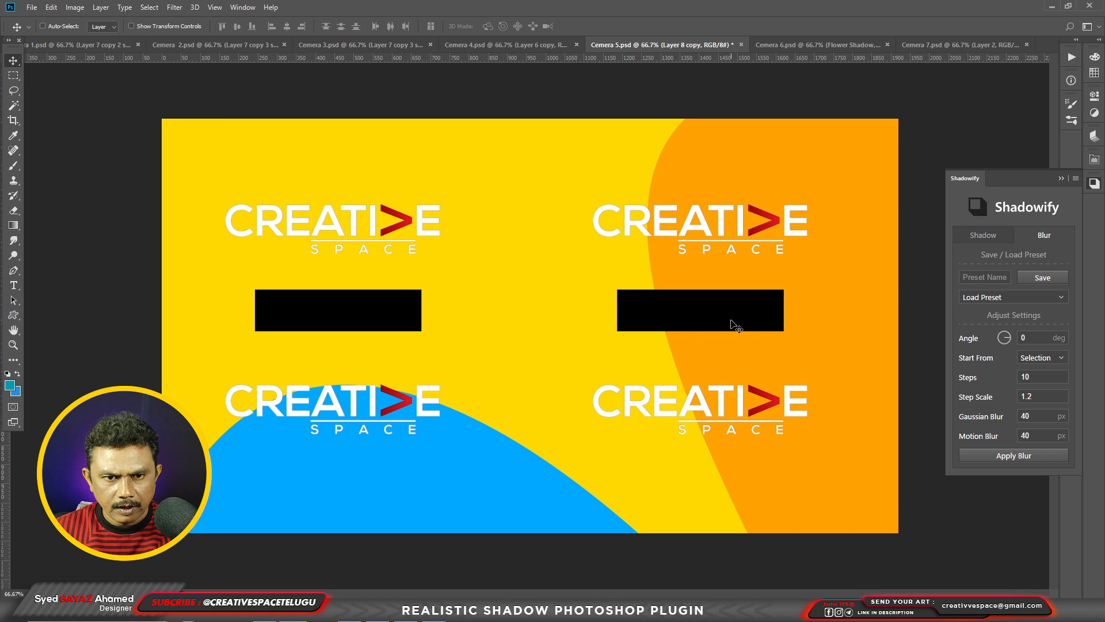
ctrl+click(322, 318)
right_click(326, 303)
click(340, 312)
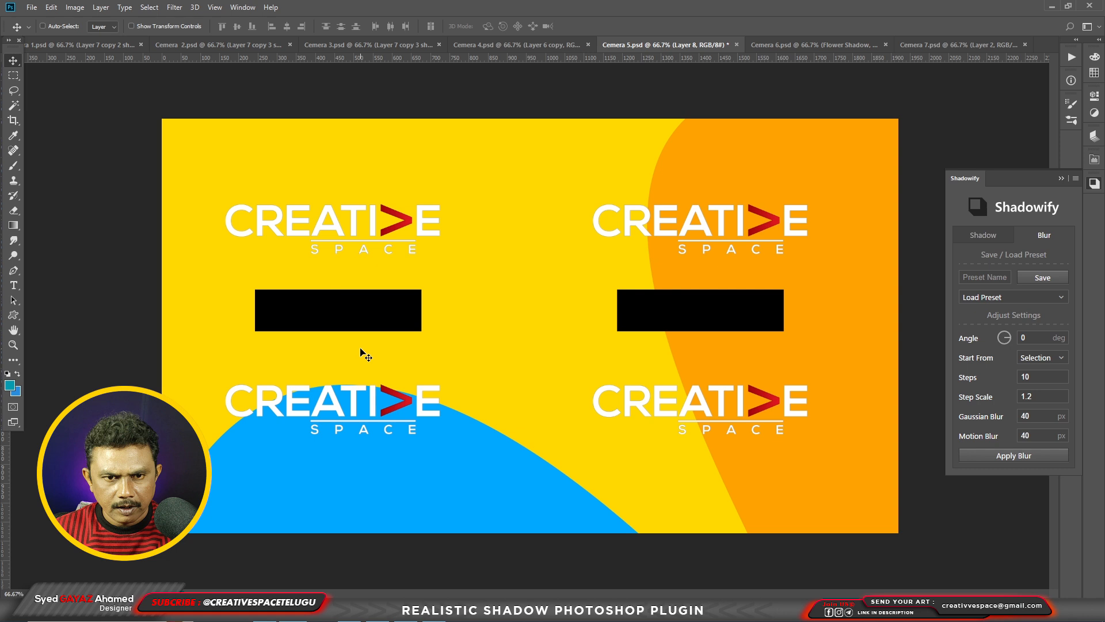
click(174, 7)
mouse_move(183, 139)
click(346, 181)
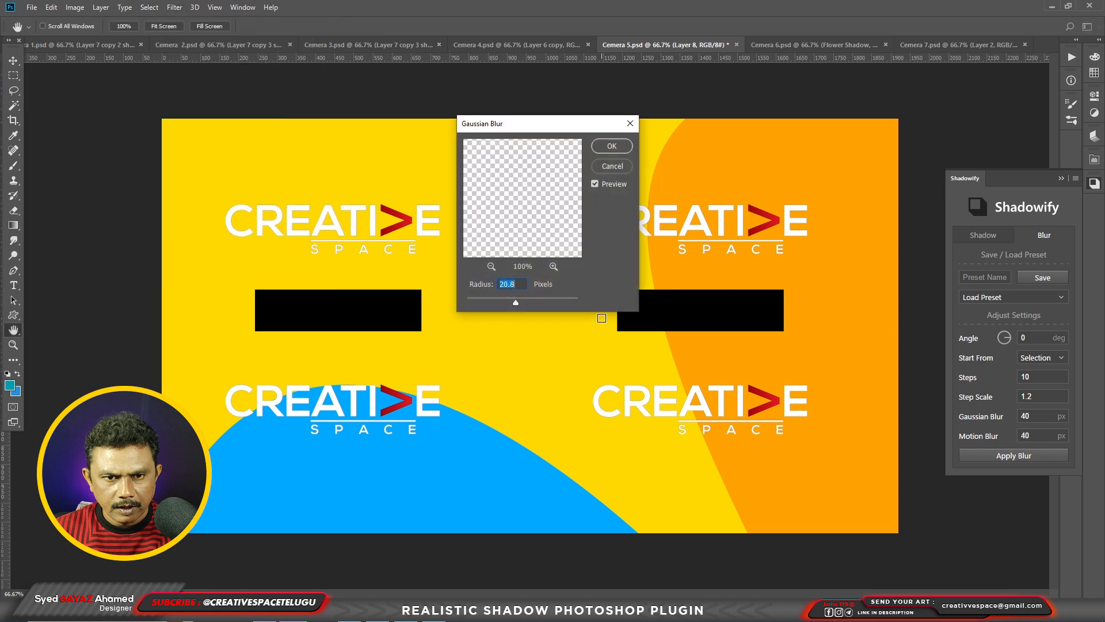
drag(512, 302, 516, 306)
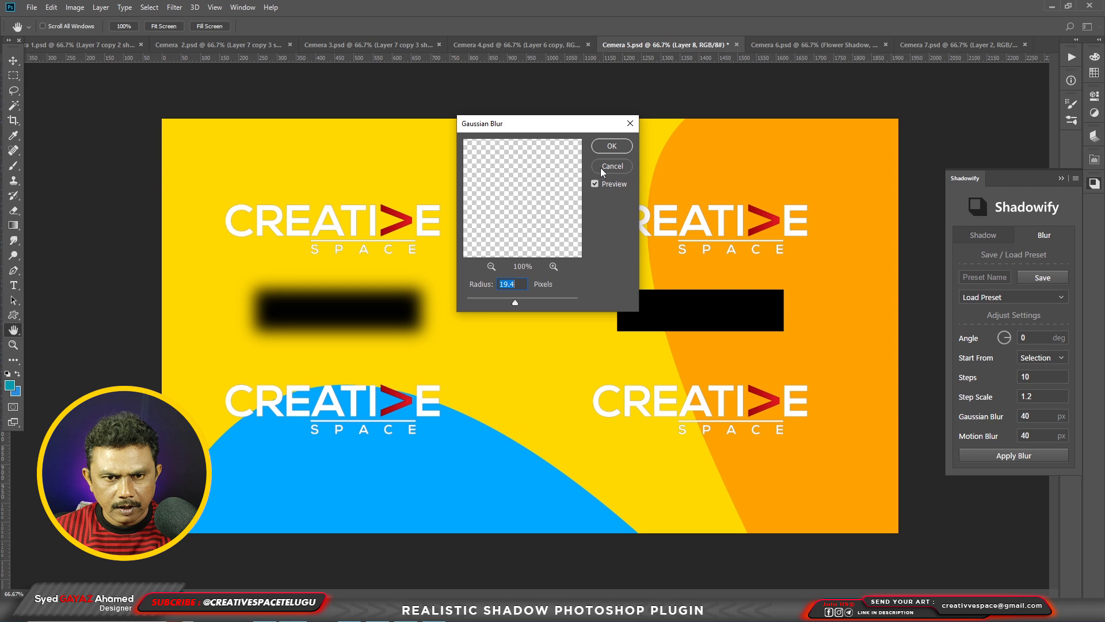
click(612, 145)
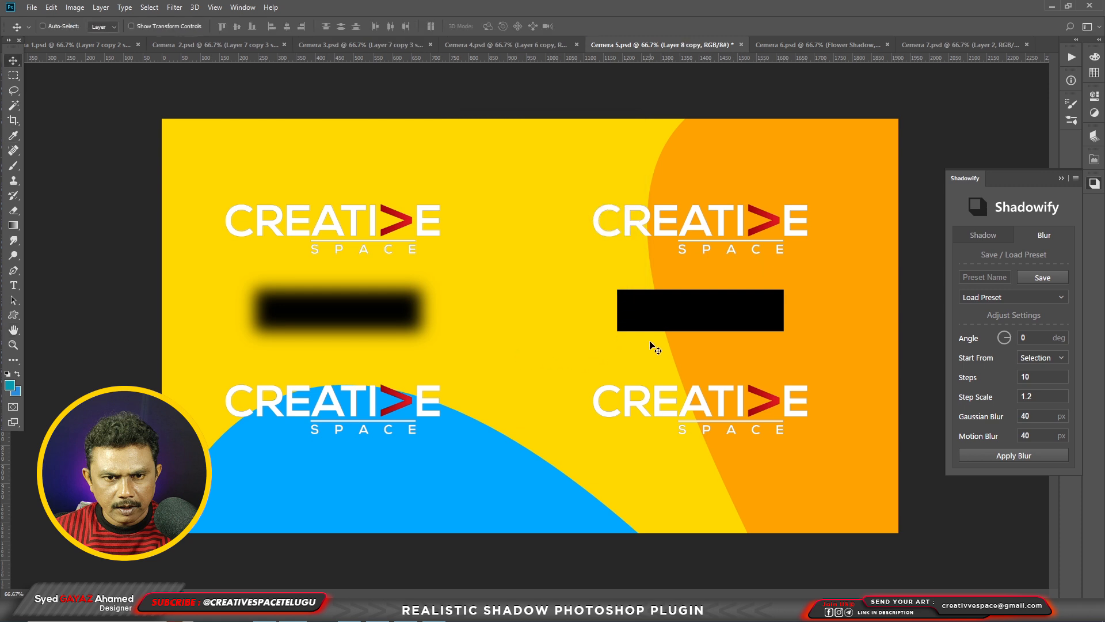
Select the right black rectangle's layer, marquee a strip against its left edge, and apply the Shadowify blur from that selection.
right_click(646, 319)
click(679, 323)
click(14, 77)
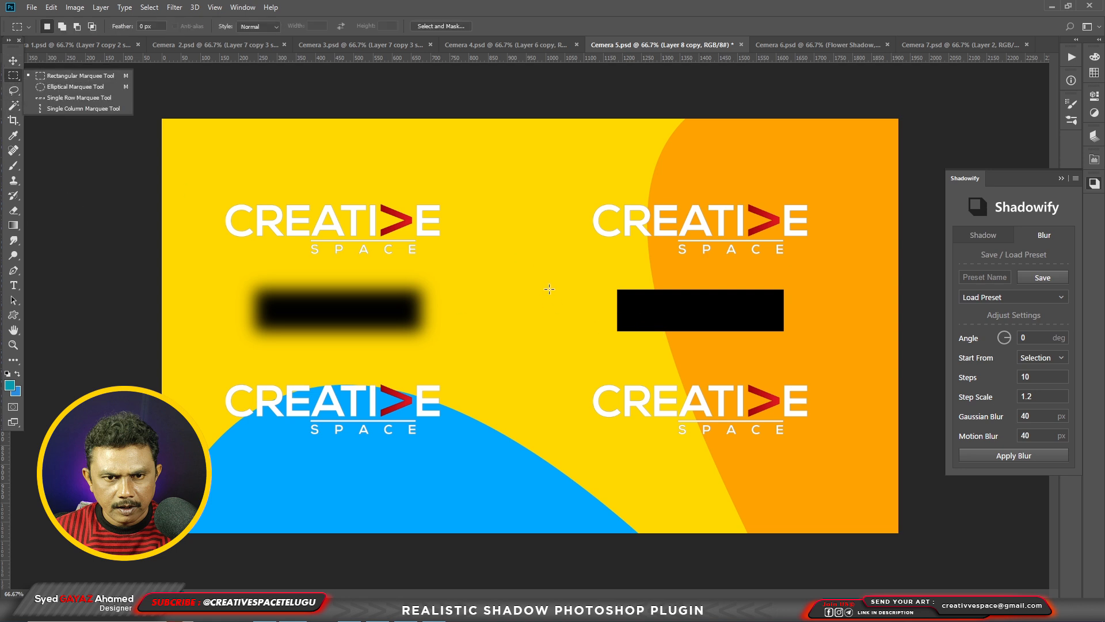
drag(574, 269, 618, 360)
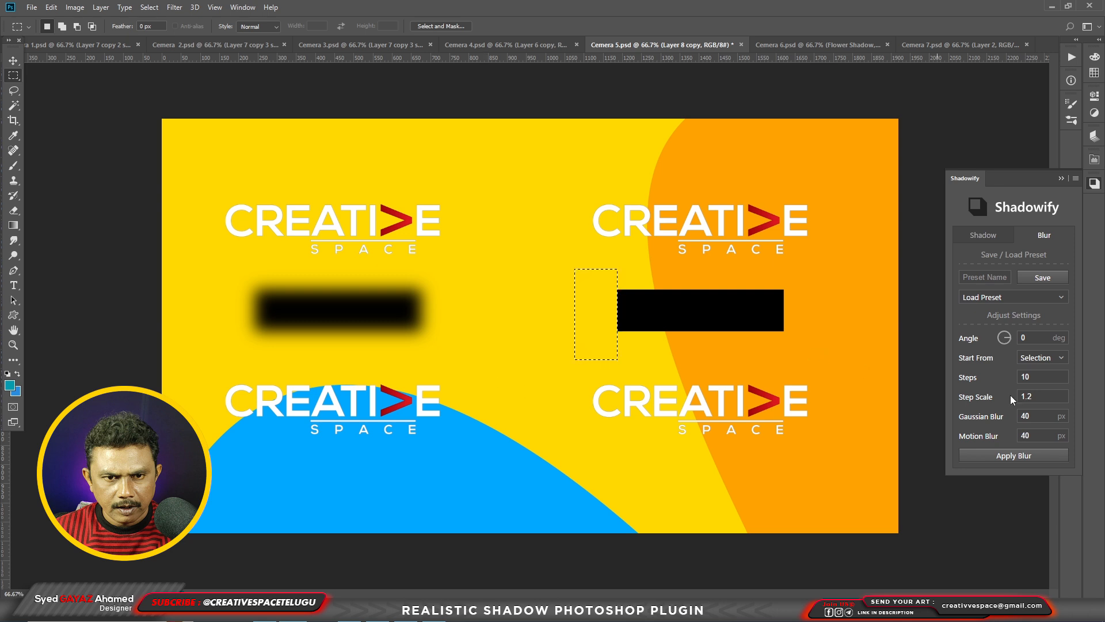
click(1049, 464)
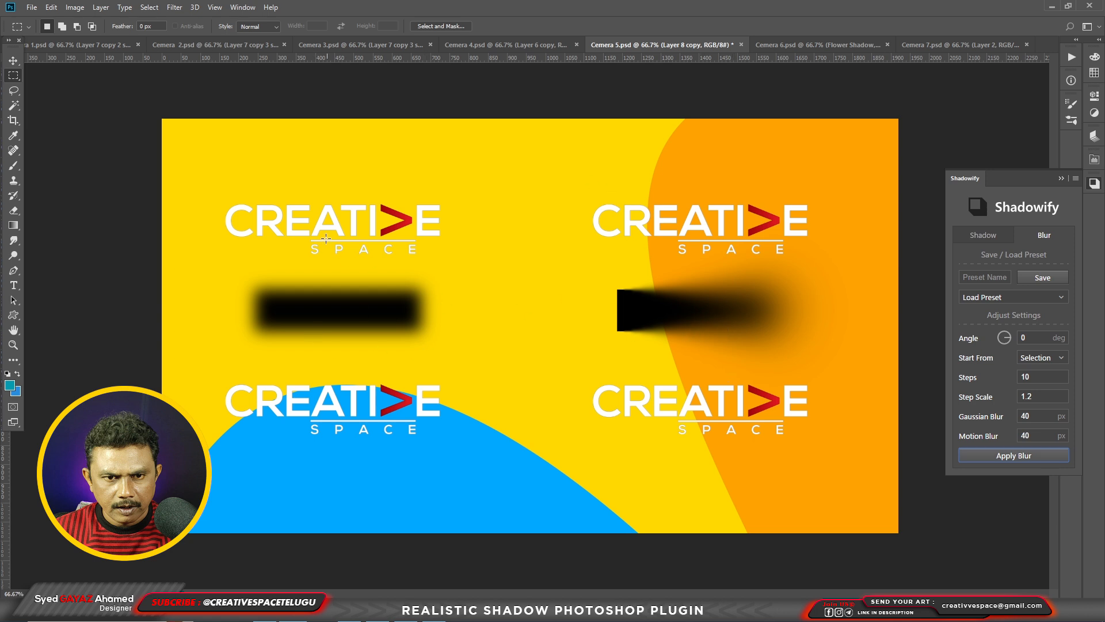
Select the upper-left logo's shadow layer, Layer 7 copy 4, and marquee a vertical strip against the logo's left edge.
key(v)
right_click(373, 219)
click(387, 226)
right_click(374, 222)
click(380, 229)
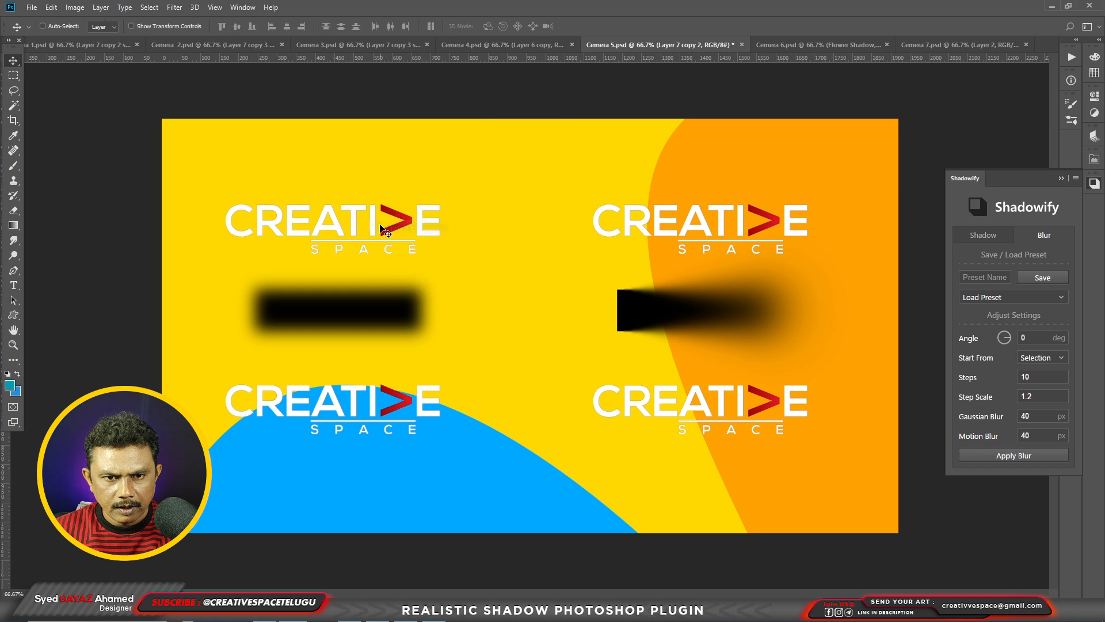
mouse_move(380, 220)
mouse_down()
mouse_move(379, 174)
mouse_move(396, 225)
mouse_up()
right_click(373, 227)
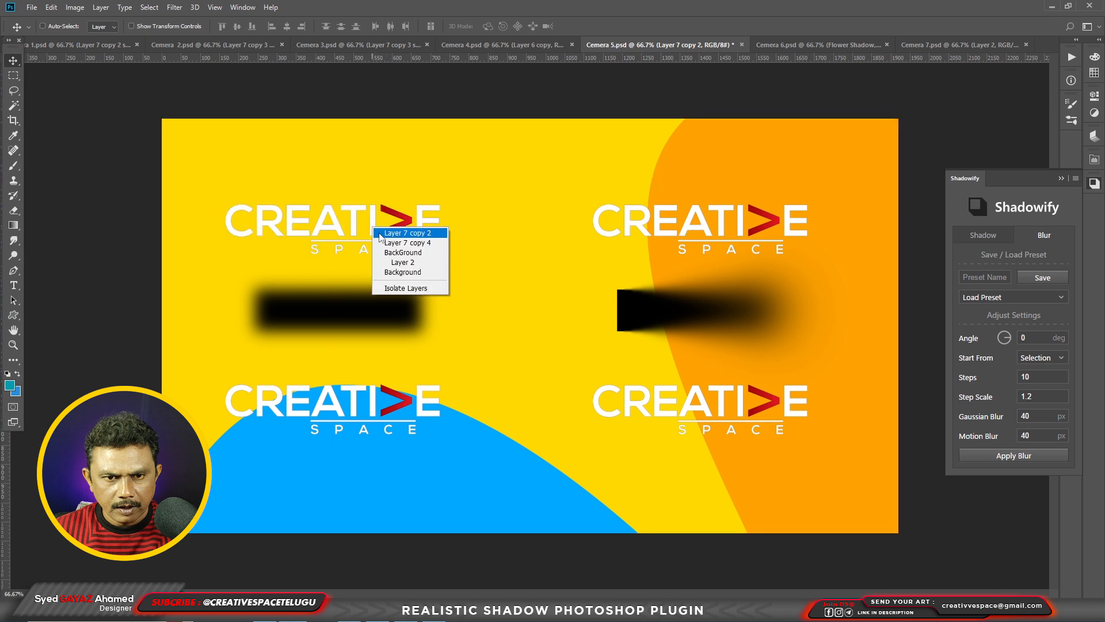
click(385, 243)
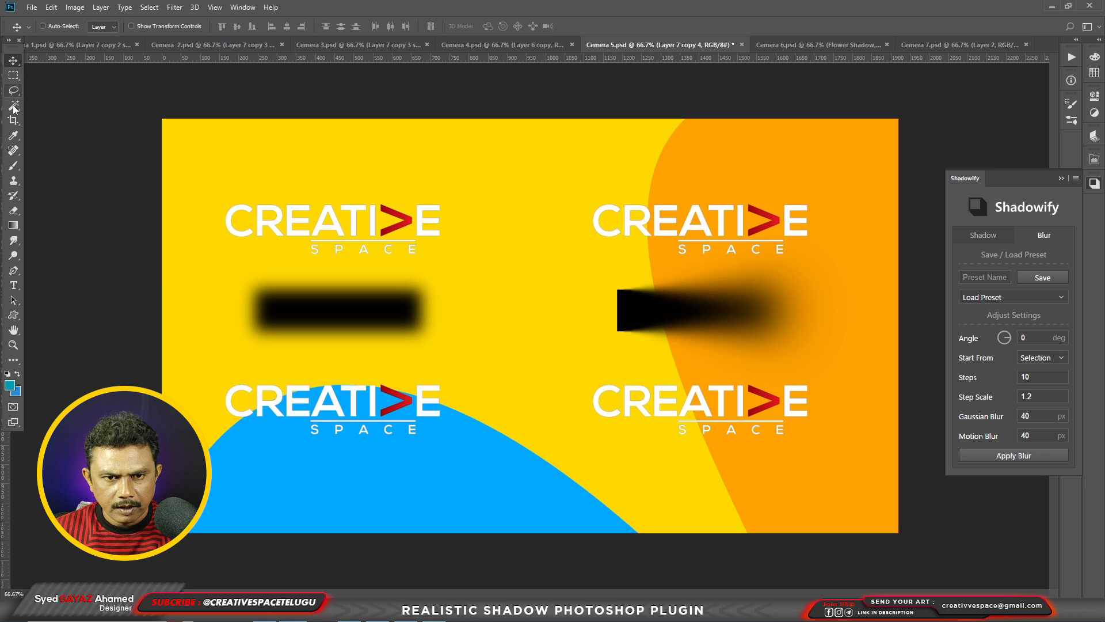
click(14, 77)
drag(187, 170, 225, 291)
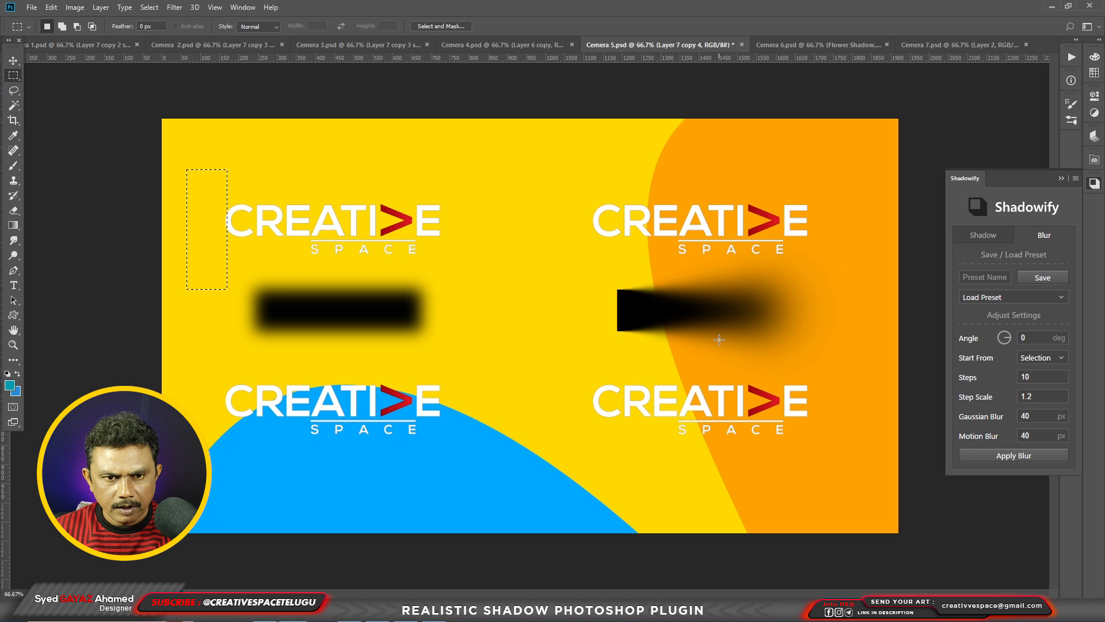
Try the Shadowify blur on the upper-left logo's shadow with Gaussian Blur and Motion Blur at 10 px, and undo it.
double_click(1035, 415)
text(10)
key(Tab)
text(10)
click(1013, 456)
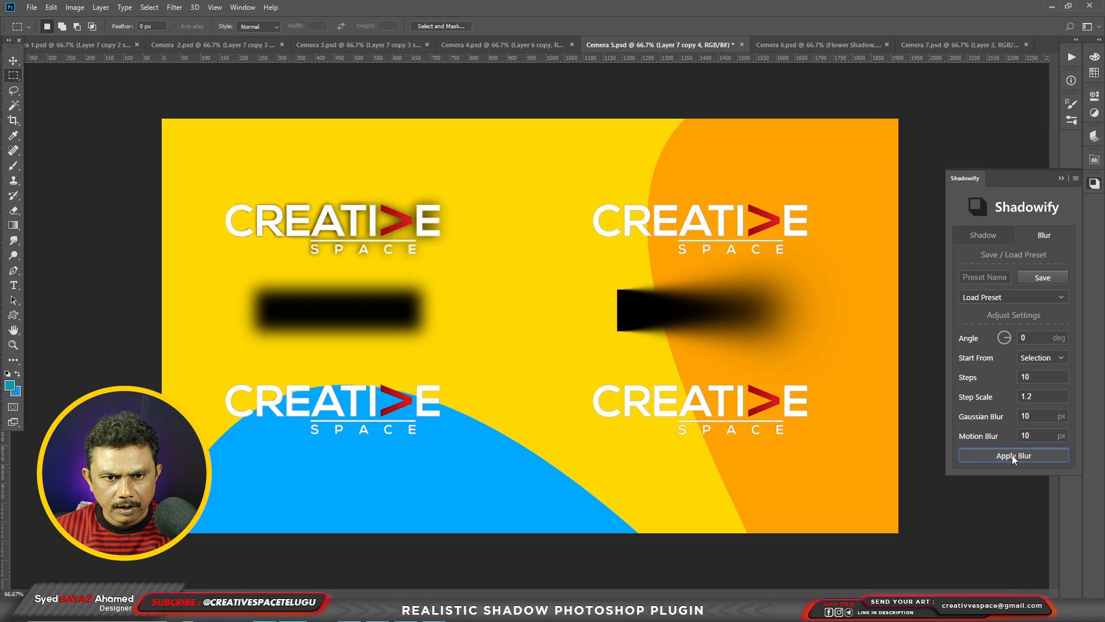
key(ctrl+z)
Set Gaussian Blur and Motion Blur to 30 px and Steps to 20, and blur the upper-left logo's shadow.
drag(1033, 417, 994, 429)
text(30)
key(Tab)
text(30)
drag(1035, 374, 995, 384)
text(20)
click(1017, 455)
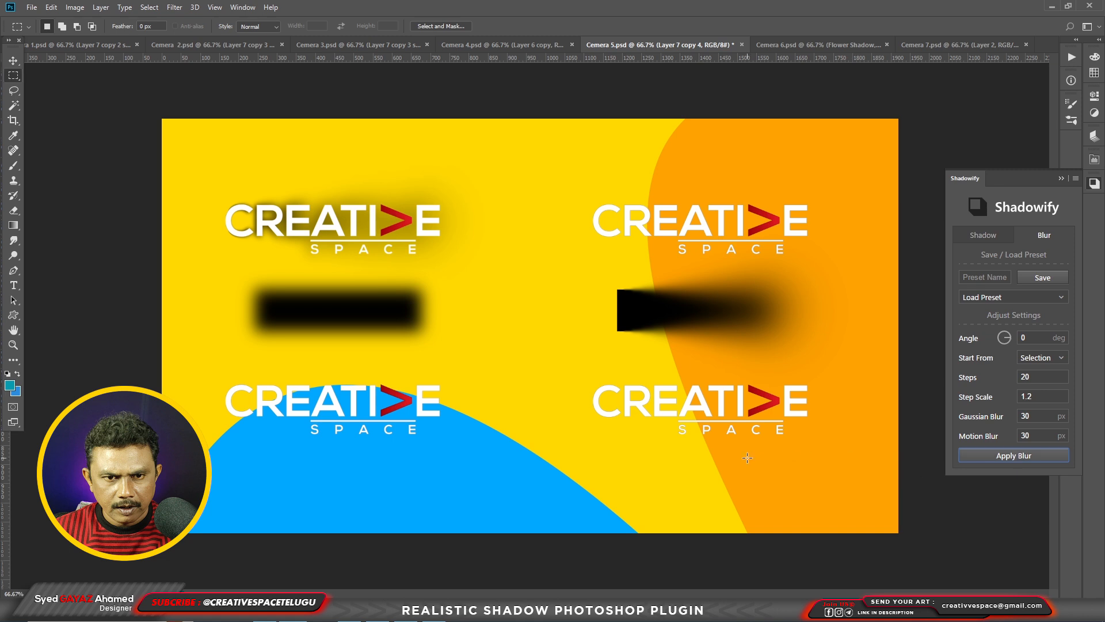
Select the upper-right logo's shadow layer, Layer 7 copy 5, marquee a horizontal band just above the logo, and apply the Shadowify blur.
key(v)
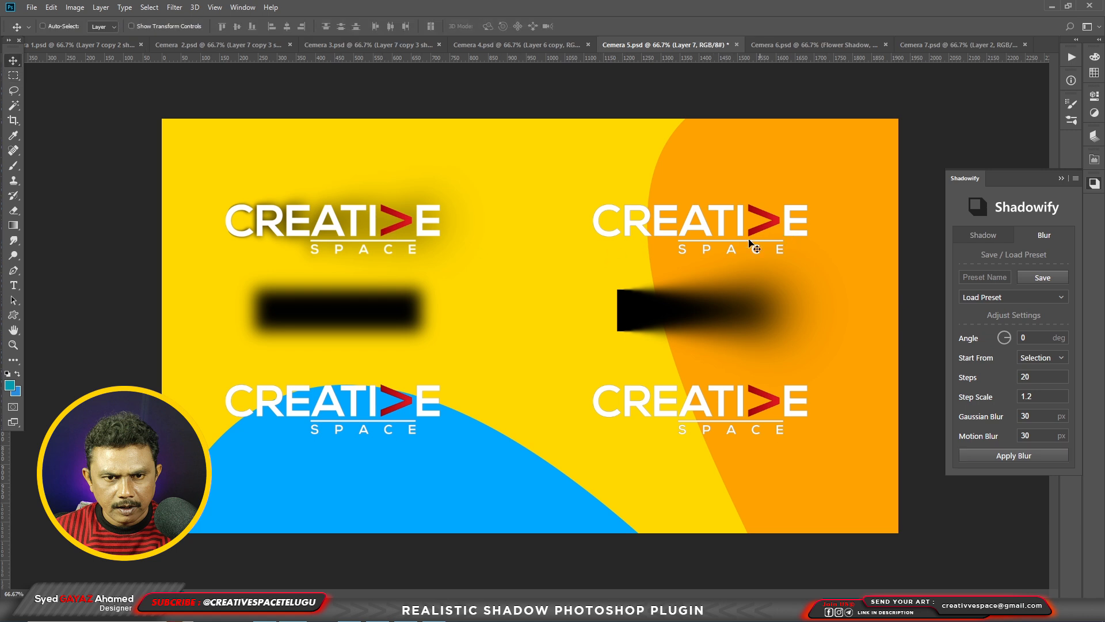
right_click(660, 222)
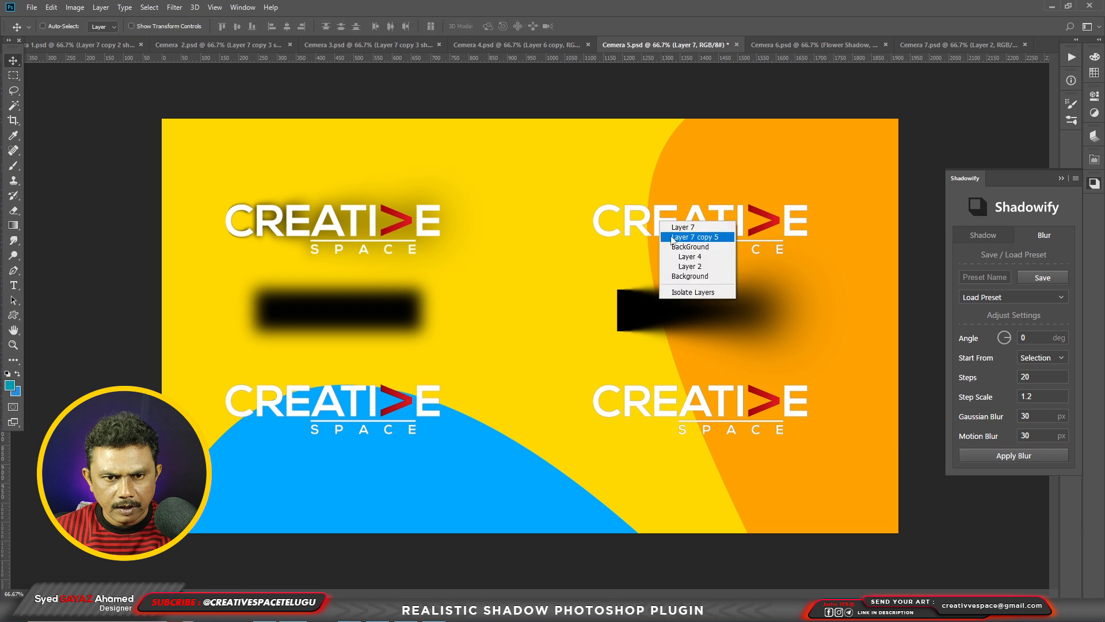
click(672, 237)
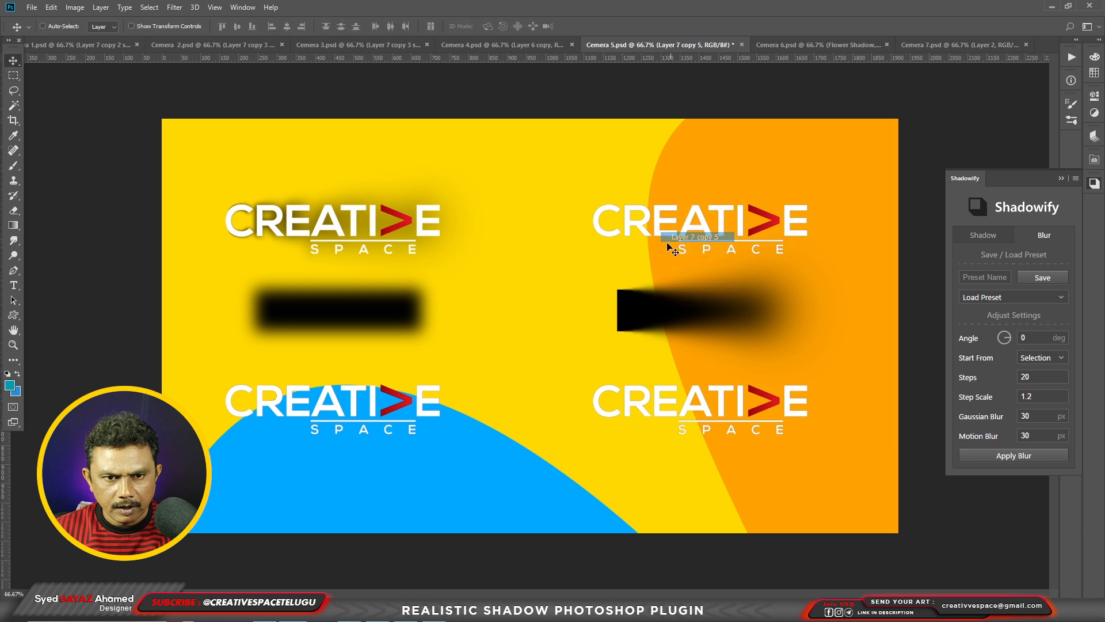
click(12, 77)
click(106, 76)
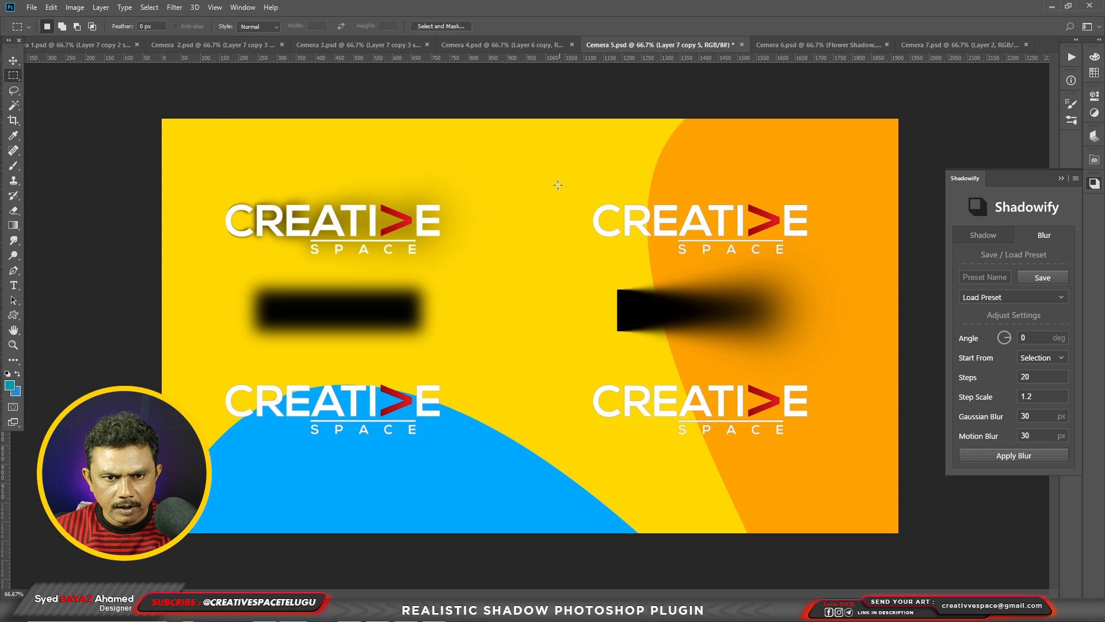
drag(555, 167, 844, 203)
click(1011, 457)
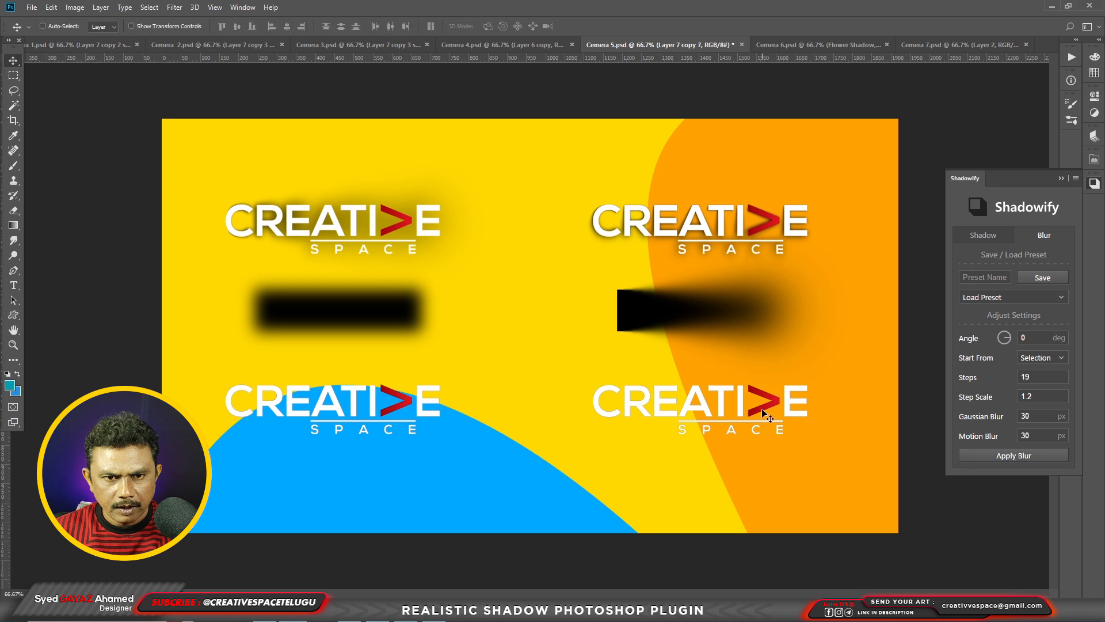
Select the lower-right logo's layer Layer 7 copy 7, marquee a thin band across its middle, and apply the Shadowify blur at a 90° angle.
right_click(763, 411)
click(794, 425)
click(18, 74)
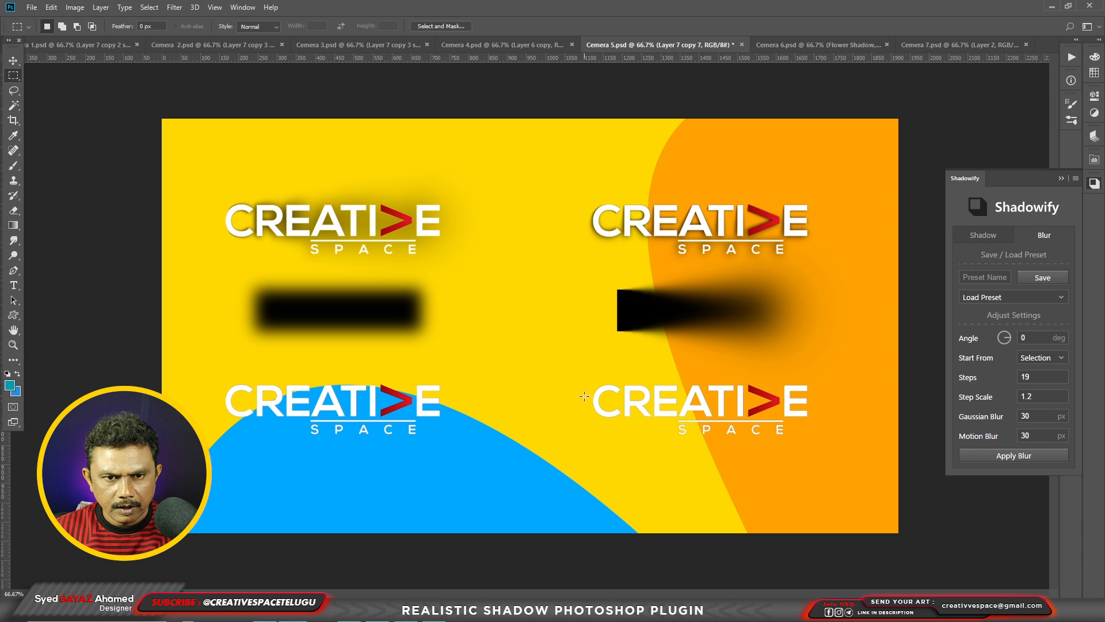
drag(580, 394, 828, 408)
click(1023, 338)
text(90)
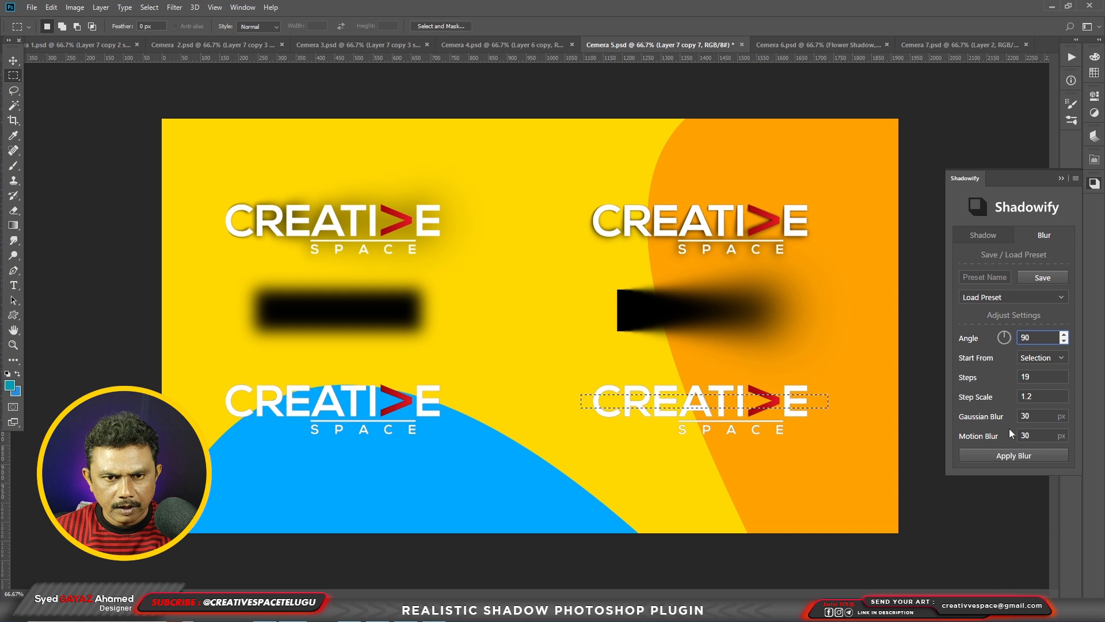
click(1018, 458)
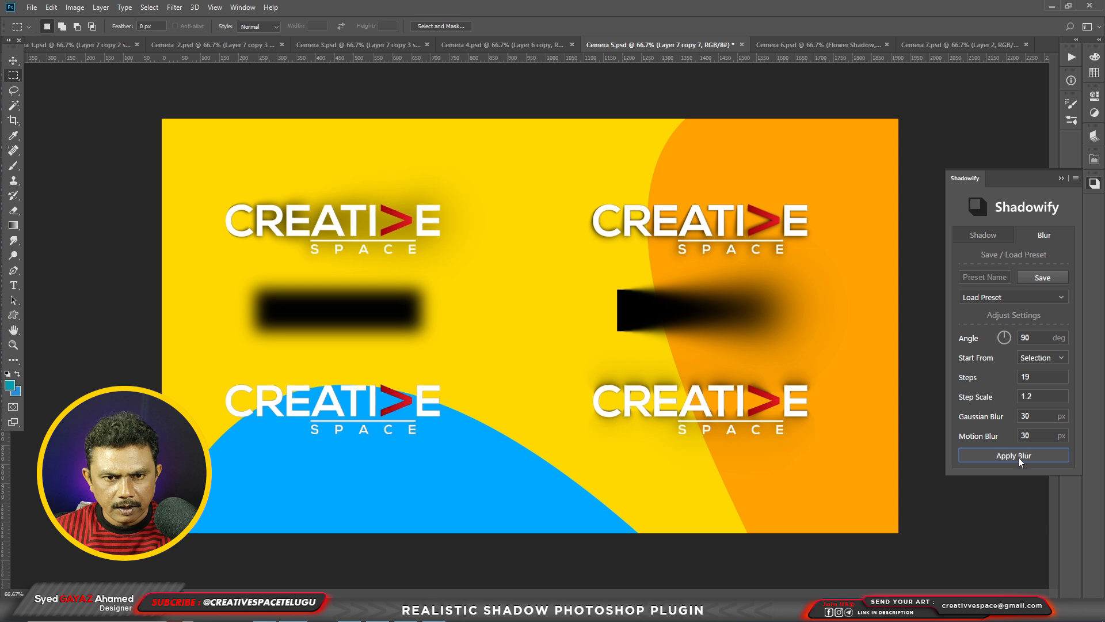
click(1018, 457)
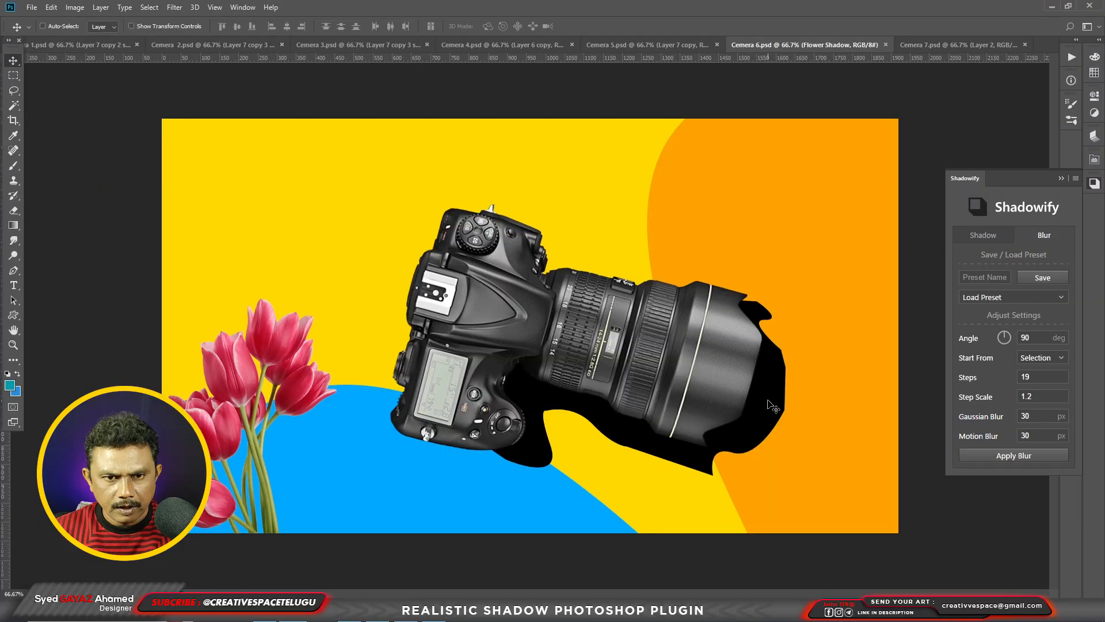
In Cemera 6.psd, select the Cemera Shadow layer, try moving it away from the camera, and undo the move.
drag(774, 407, 789, 388)
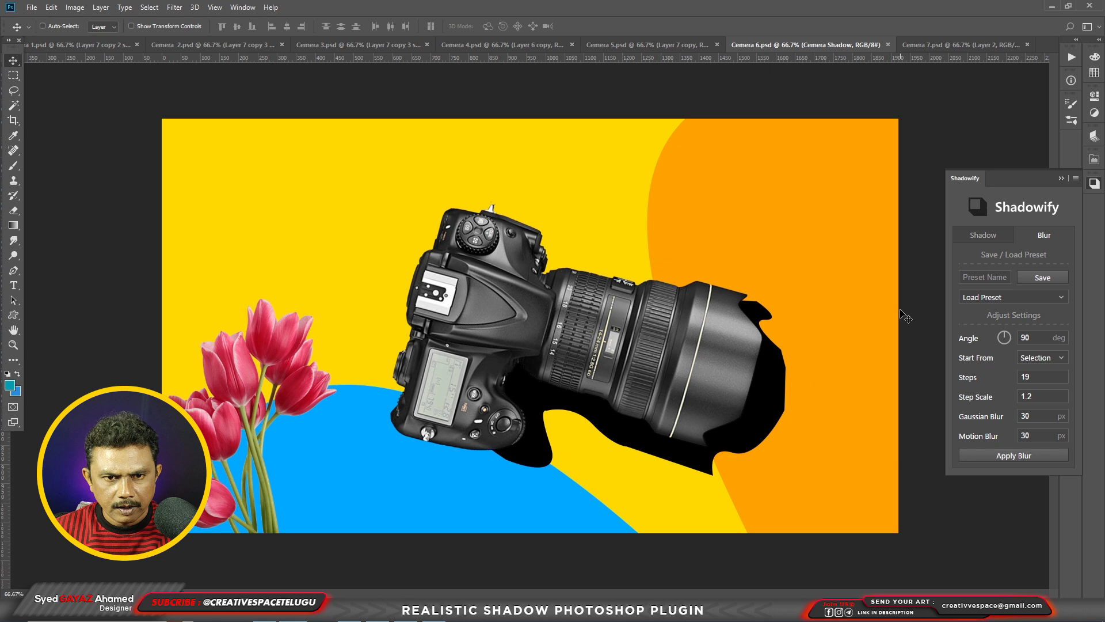
right_click(769, 410)
click(774, 413)
drag(771, 410, 913, 495)
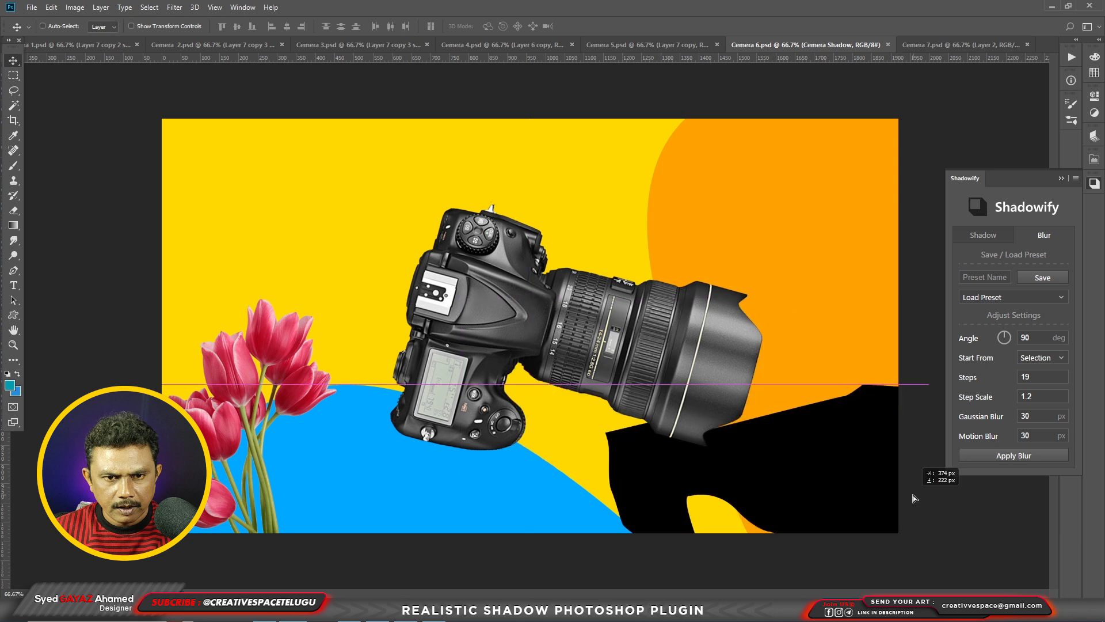
key(ctrl+z)
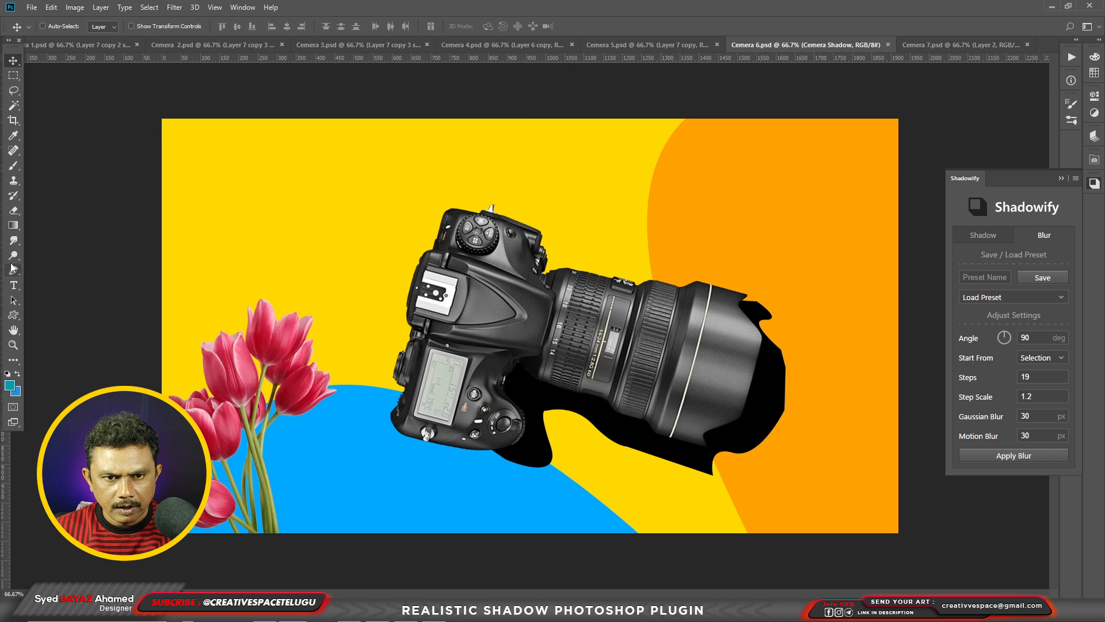
Draw a freehand Lasso selection along the camera body and lens where they meet the black shadow.
click(13, 90)
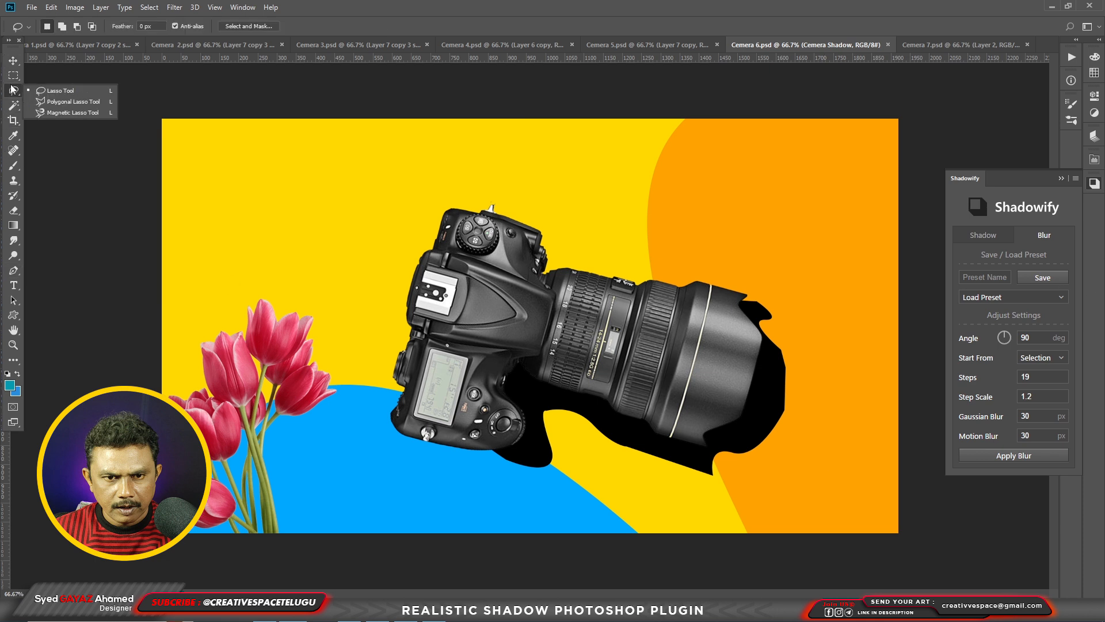
click(57, 89)
mouse_move(490, 462)
mouse_down()
mouse_move(488, 418)
mouse_move(501, 381)
mouse_move(551, 380)
mouse_move(621, 427)
mouse_move(710, 439)
mouse_move(738, 413)
mouse_move(747, 375)
mouse_move(750, 311)
mouse_move(735, 270)
mouse_move(583, 228)
mouse_move(504, 240)
mouse_move(401, 383)
mouse_move(414, 483)
mouse_move(478, 486)
mouse_move(495, 460)
mouse_up()
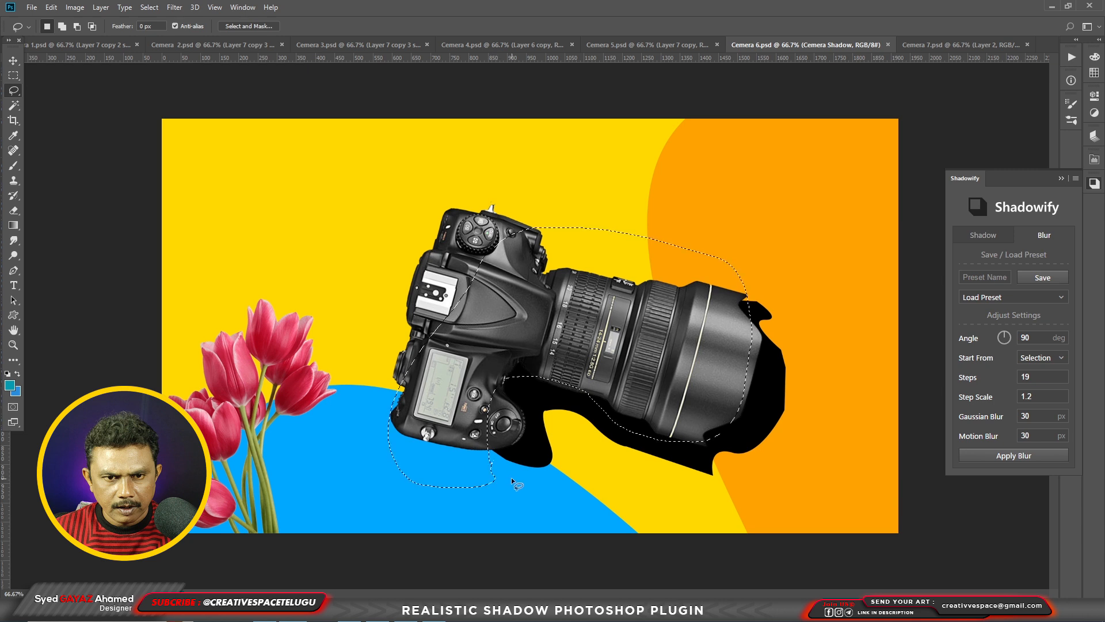
Apply the Shadowify blur to the camera shadow with Gaussian Blur 200 px, Motion Blur 200 px and an angle of -45°.
double_click(1029, 416)
text(200)
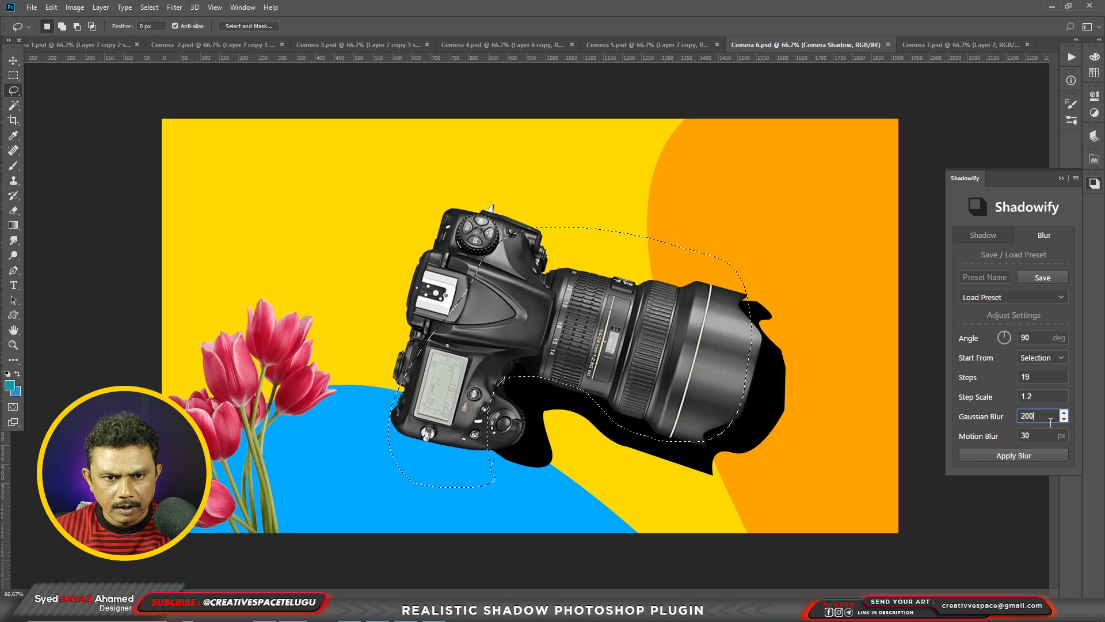
key(Tab)
text(200)
double_click(1033, 337)
text(45)
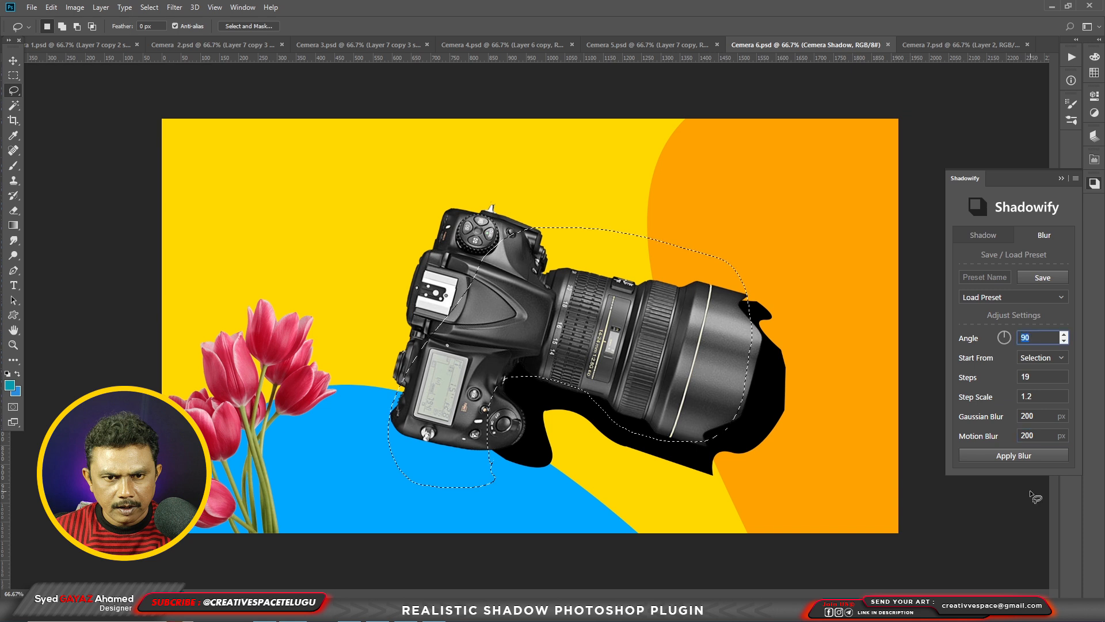
text(-)
click(1023, 457)
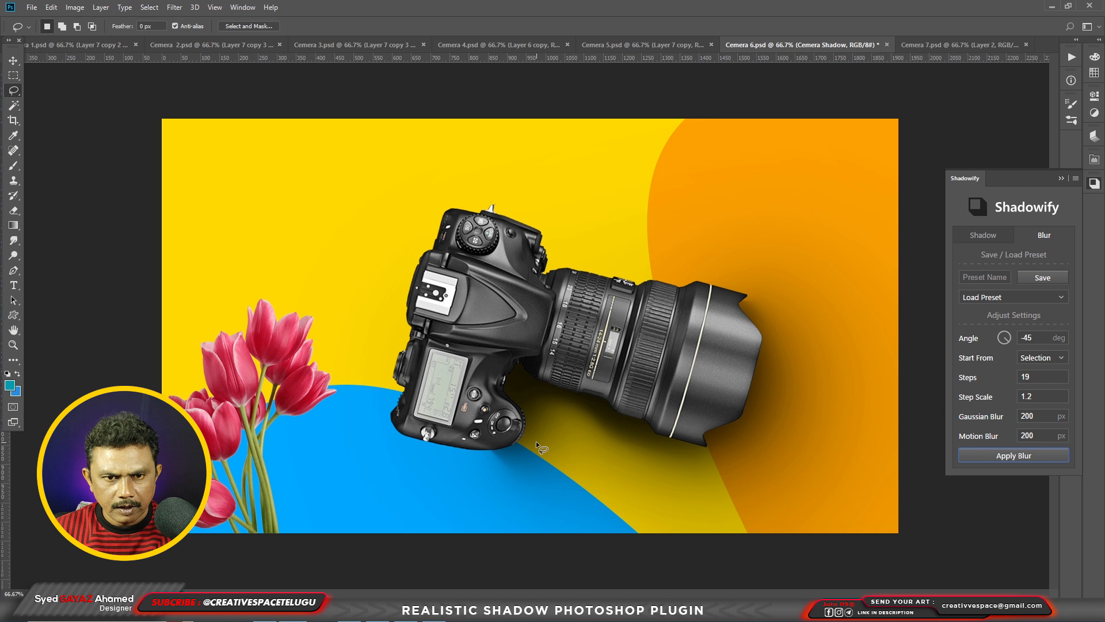
Try reduced opacities such as 30% and 55% on the blurred camera shadow layer.
key(v)
key(3)
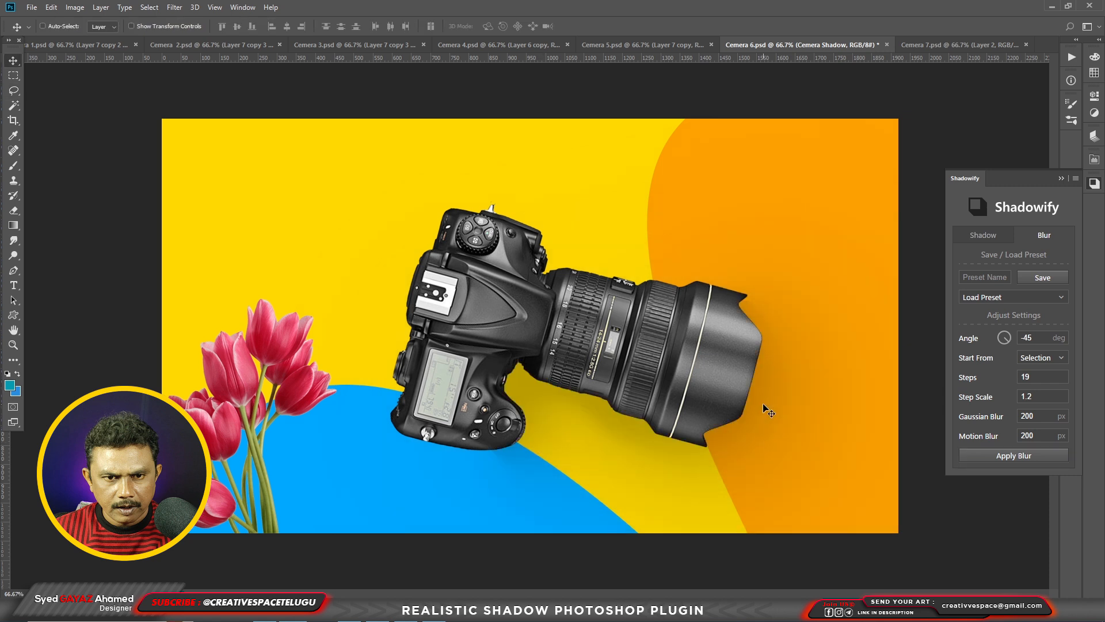
key(5)
key(5)
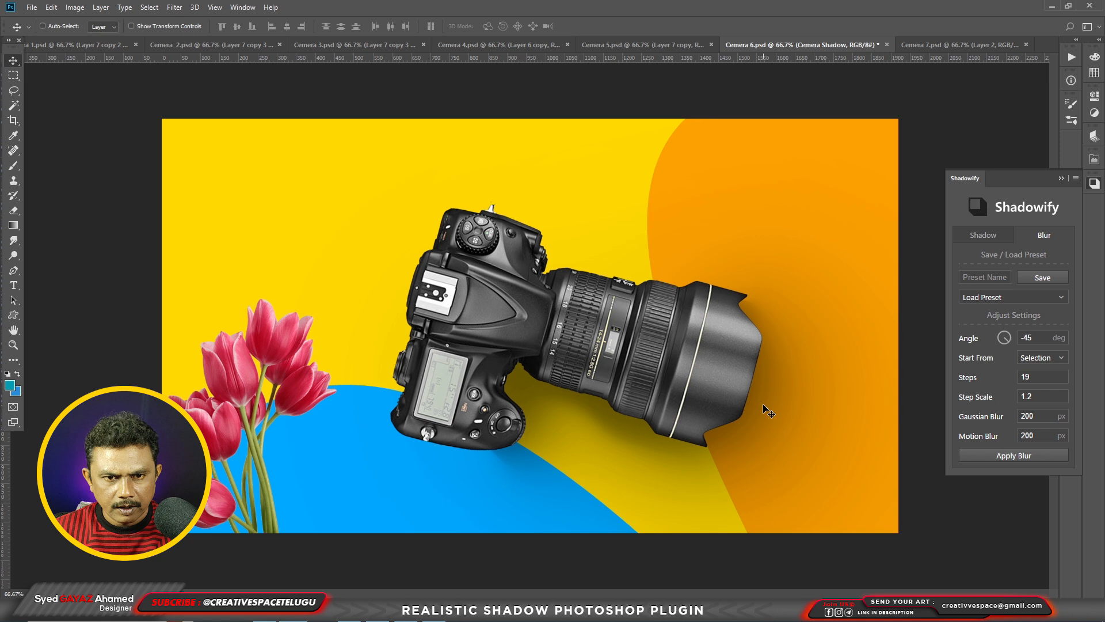
key(4)
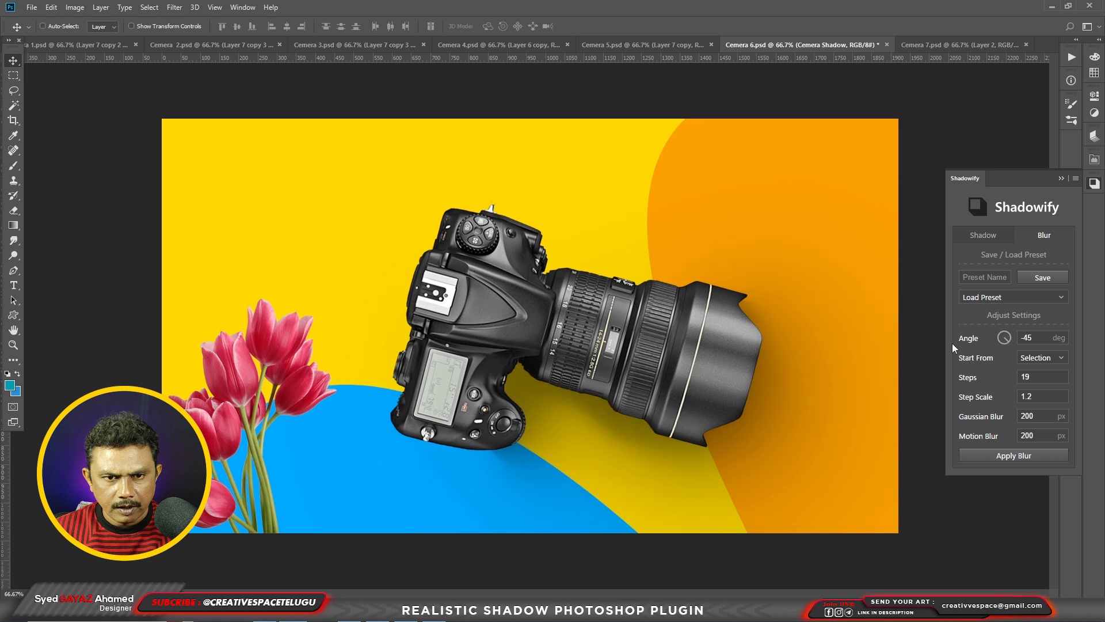
Hide and show the Cemera Shadow layer to compare the image with and without the shadow.
key(F7)
click(825, 201)
click(824, 201)
click(824, 201)
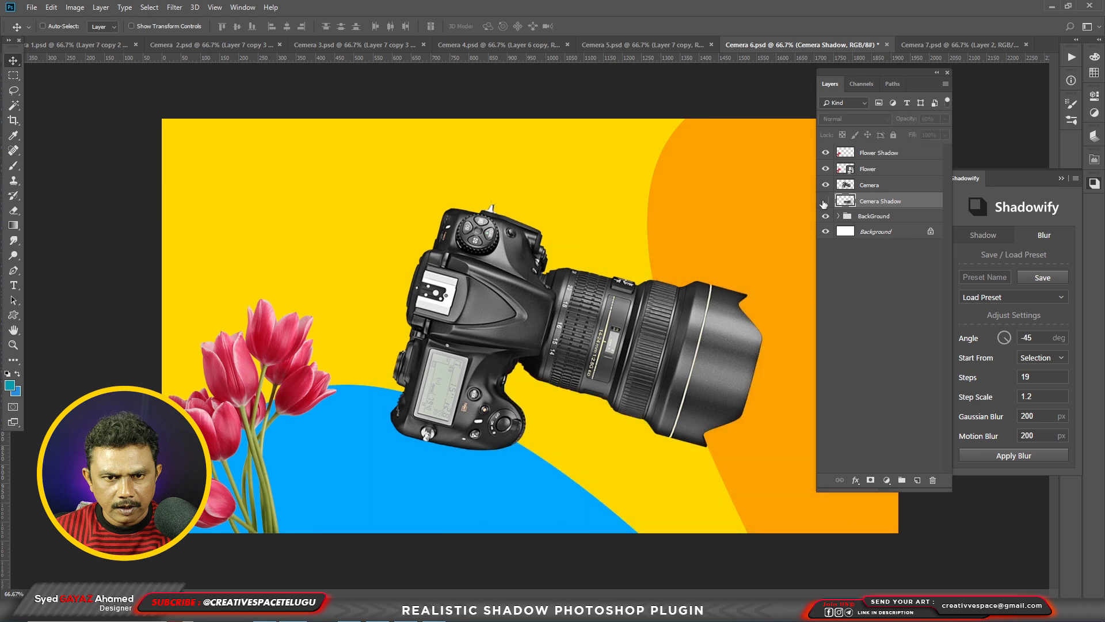
click(825, 201)
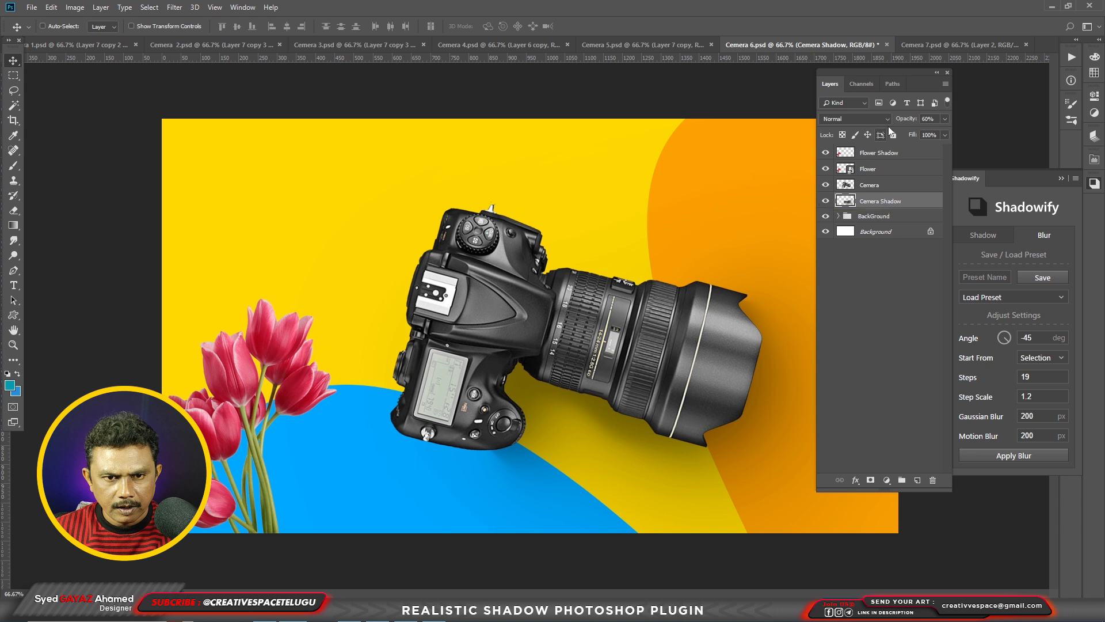
Set the Cemera Shadow layer's opacity to 75%.
click(944, 119)
drag(923, 133, 930, 132)
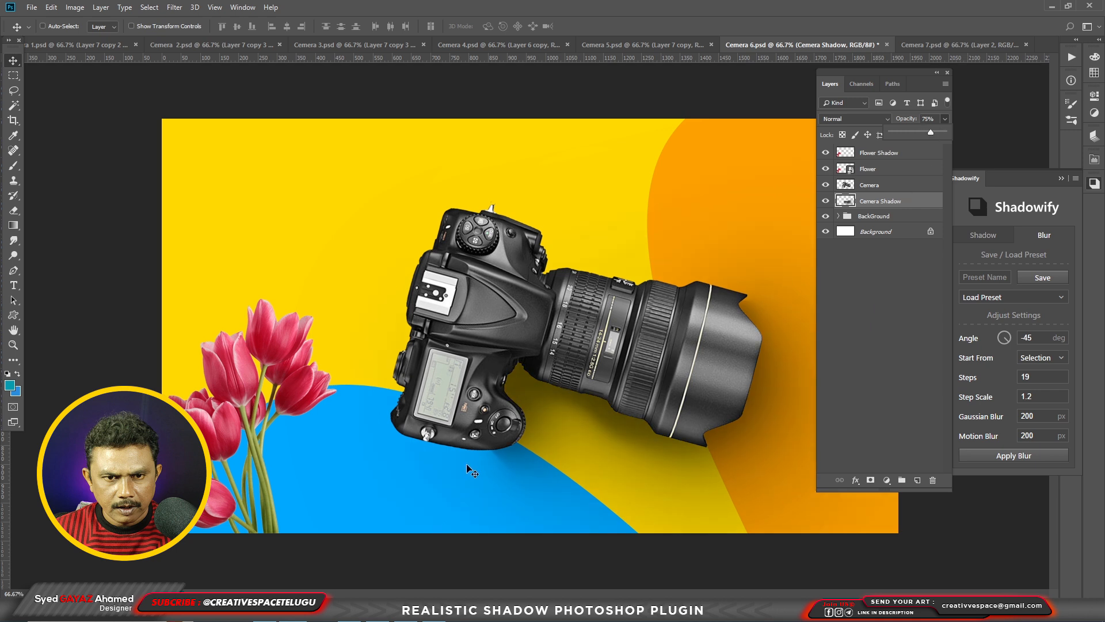
double_click(919, 81)
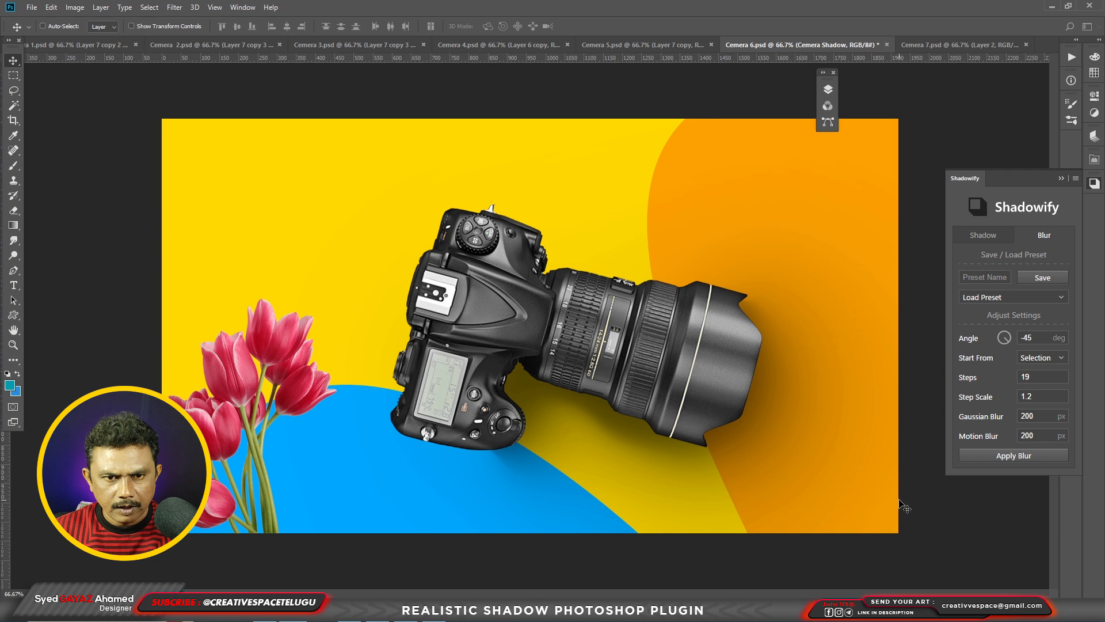
Select the Flower Shadow layer and fill its existing pixels with the current foreground colour.
right_click(234, 354)
click(259, 362)
key(F7)
key(F7)
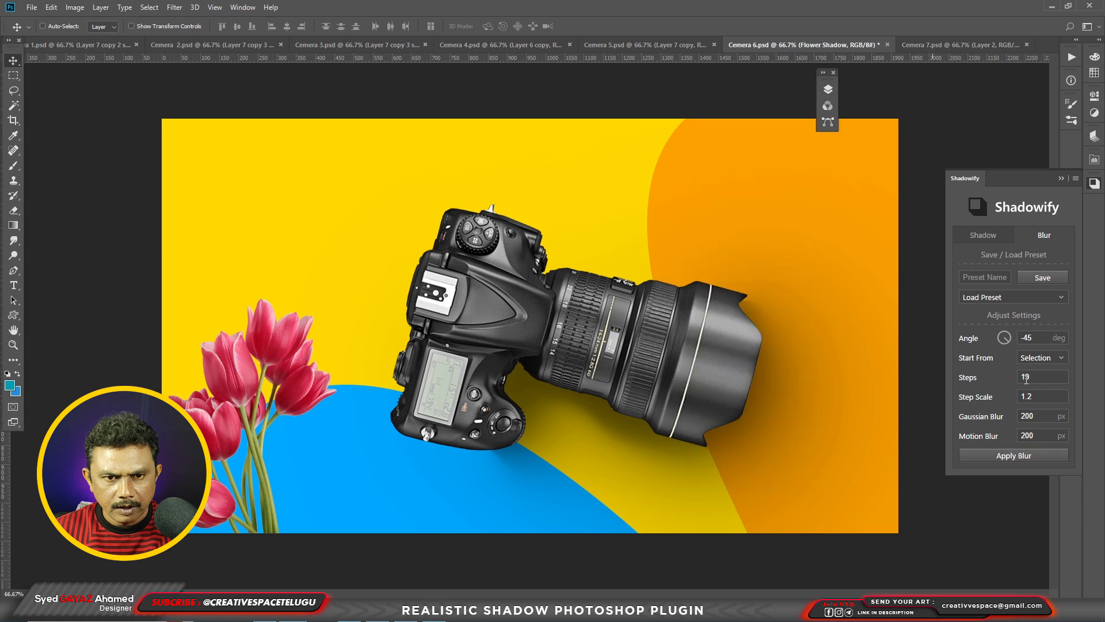
key(F7)
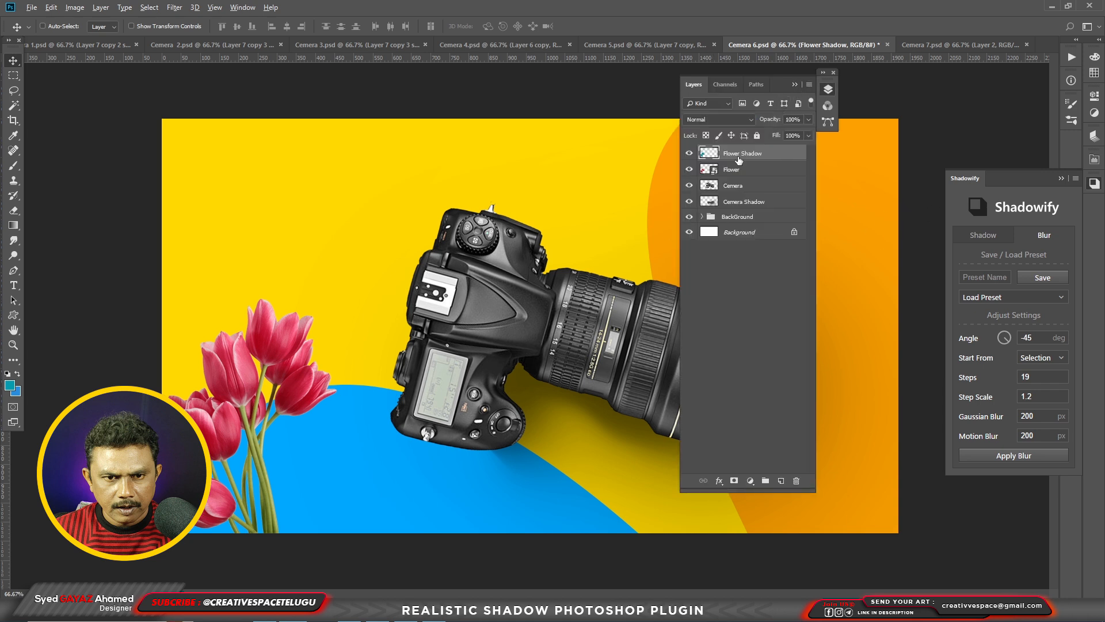
key(alt+shift+BackSpace)
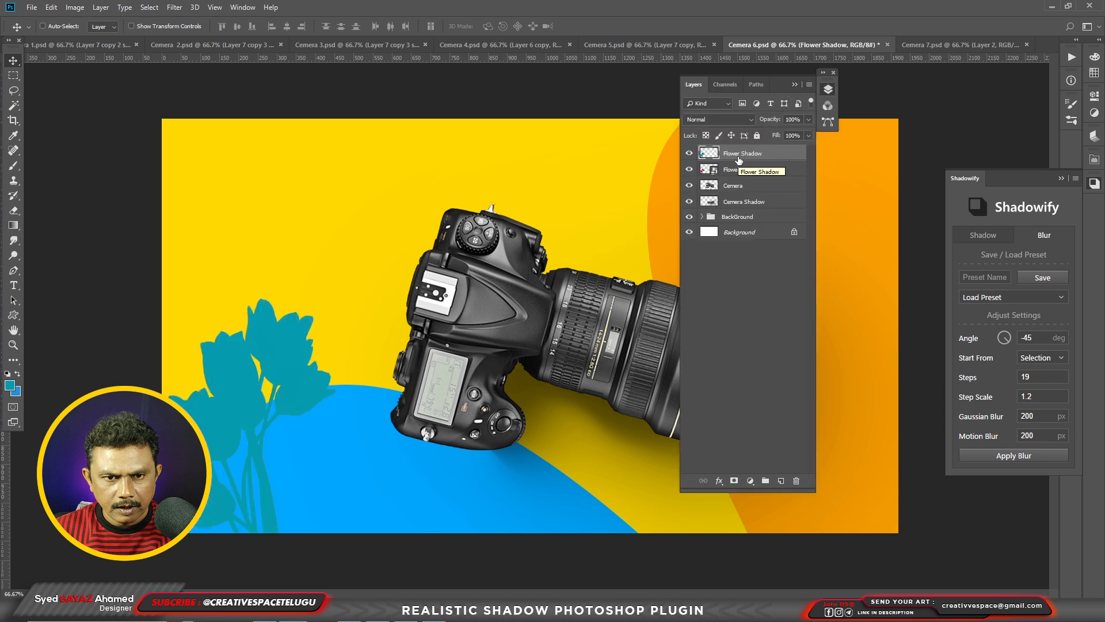
Refill the flower shadow's pixels with black (000000) and place the Flower Shadow layer below the Flower layer.
click(9, 386)
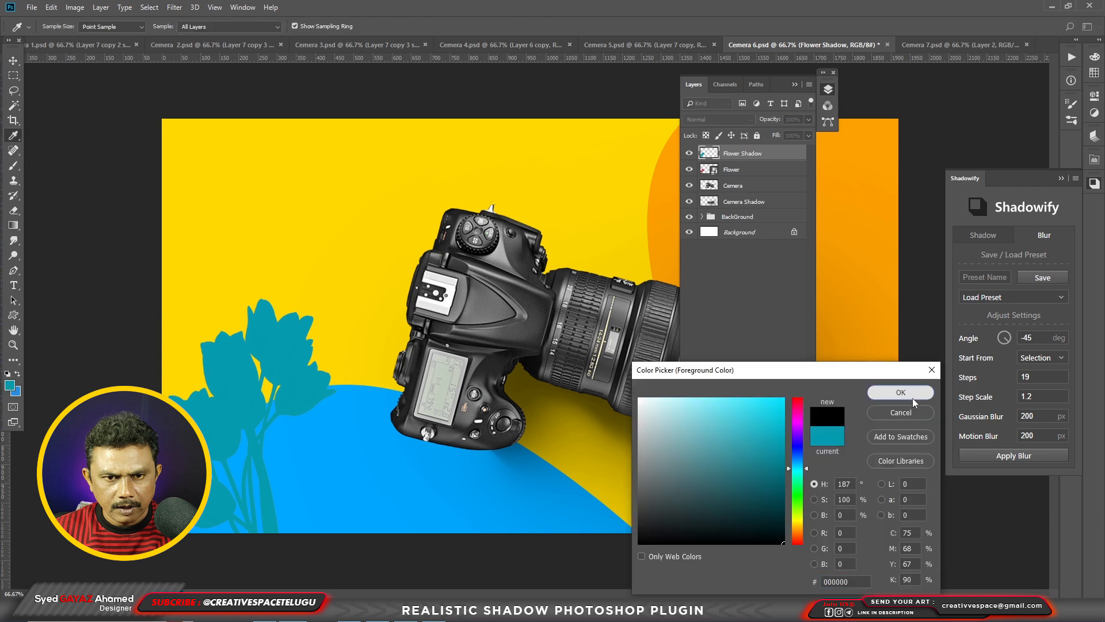
click(912, 397)
key(alt+shift+BackSpace)
key(ctrl+bracketleft)
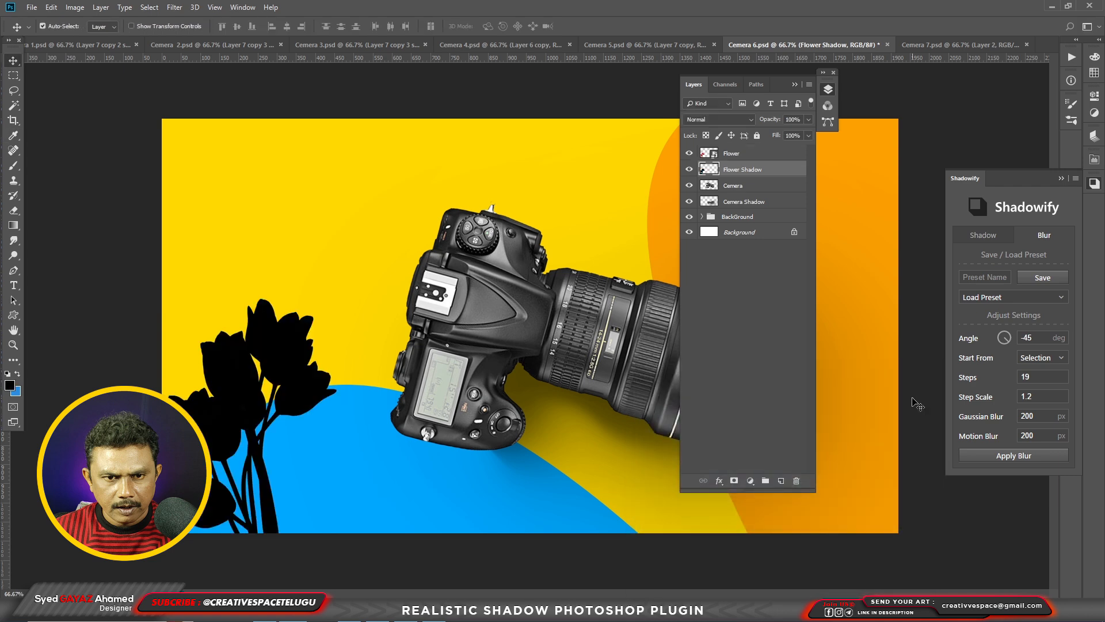
click(796, 84)
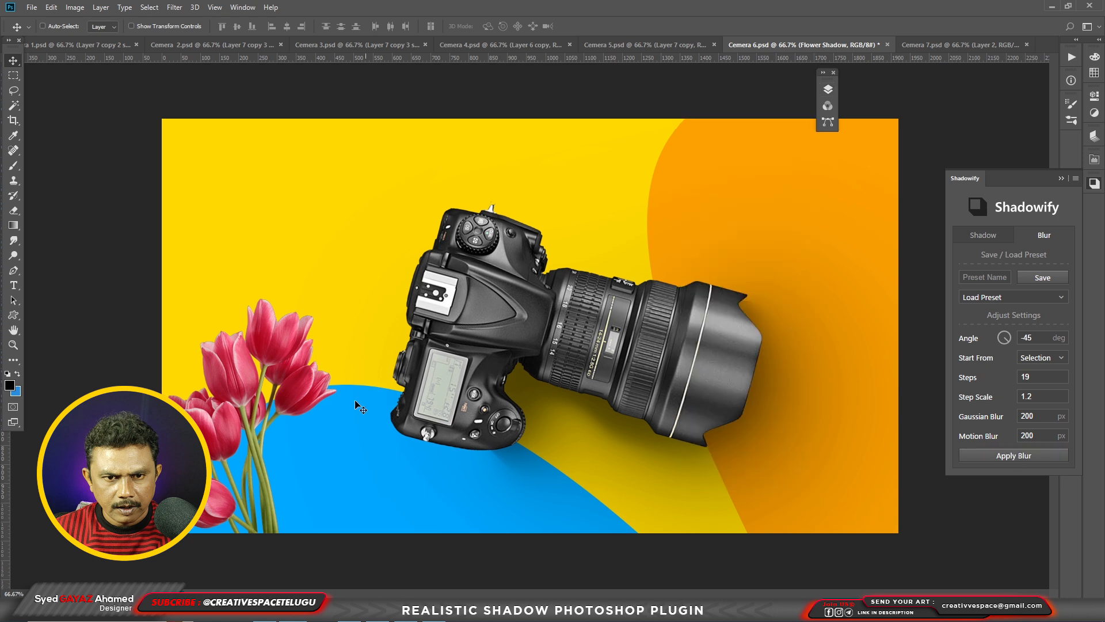
Set the blur angle to 135° and offset the flower shadow slightly up and to the left of the tulips.
click(1009, 342)
text(135)
drag(212, 411, 222, 419)
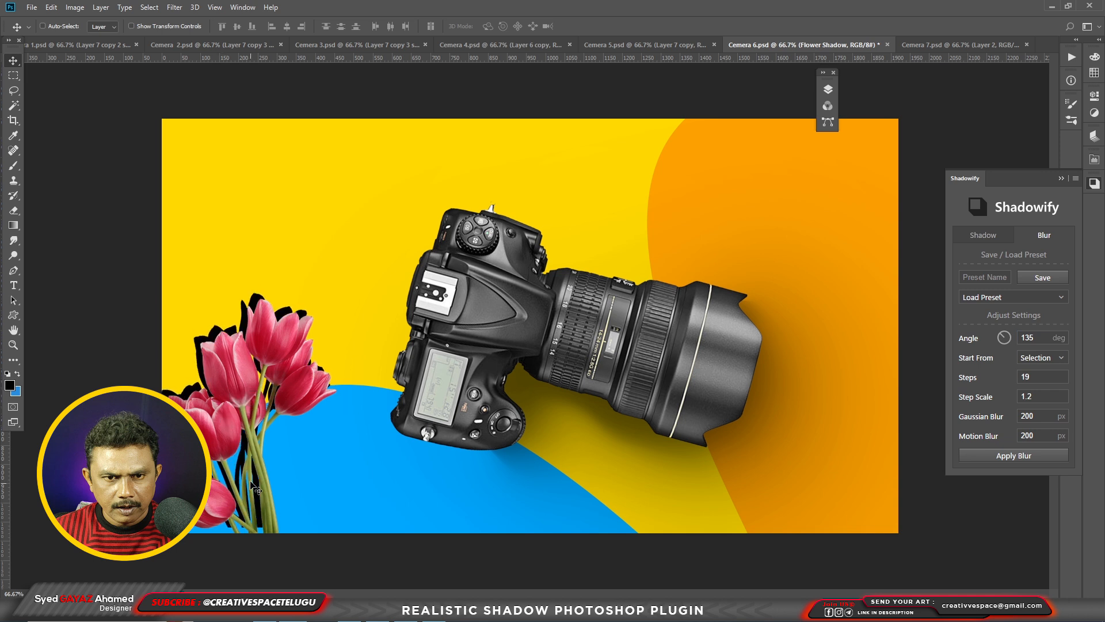
Draw a freehand Lasso selection around the tulip stems and lower blooms, and apply the Shadowify blur to the flower shadow.
click(13, 91)
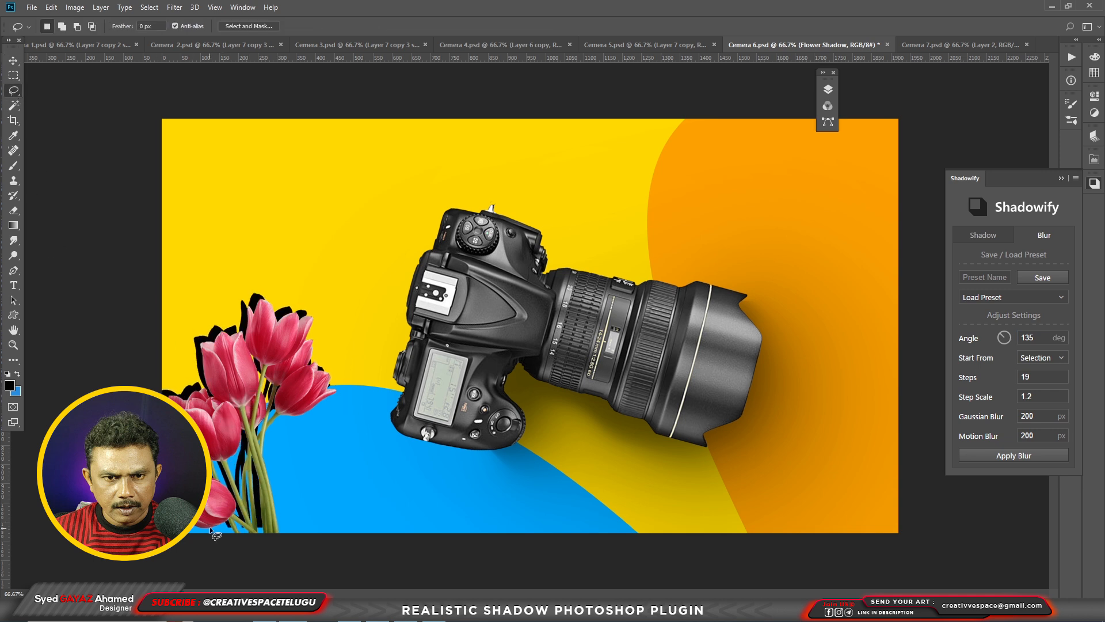
drag(232, 537, 305, 492)
click(1014, 456)
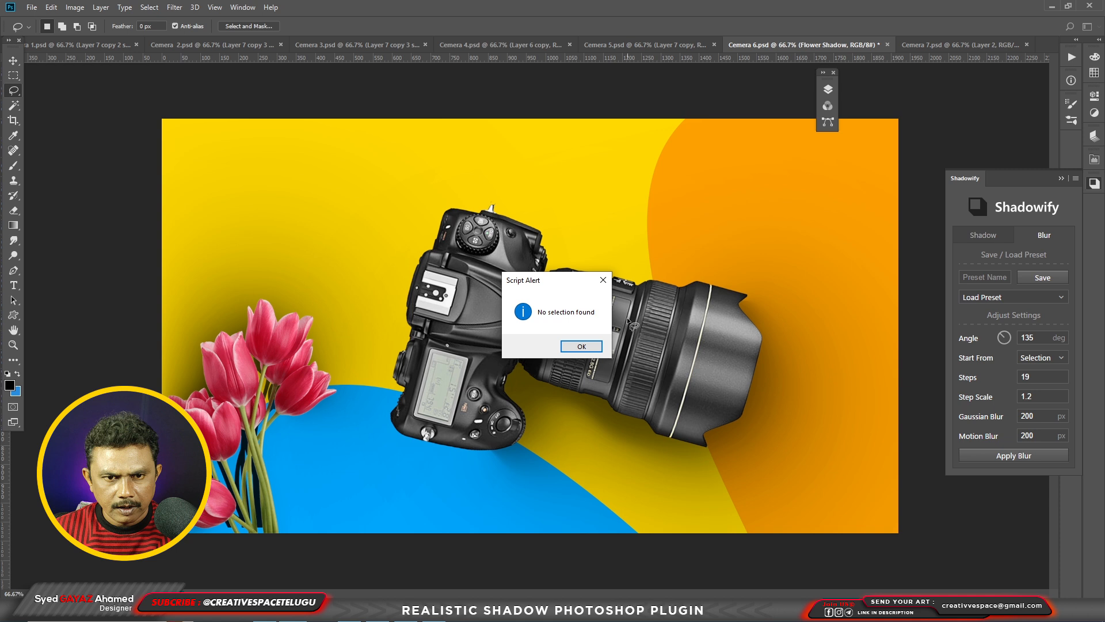
click(581, 346)
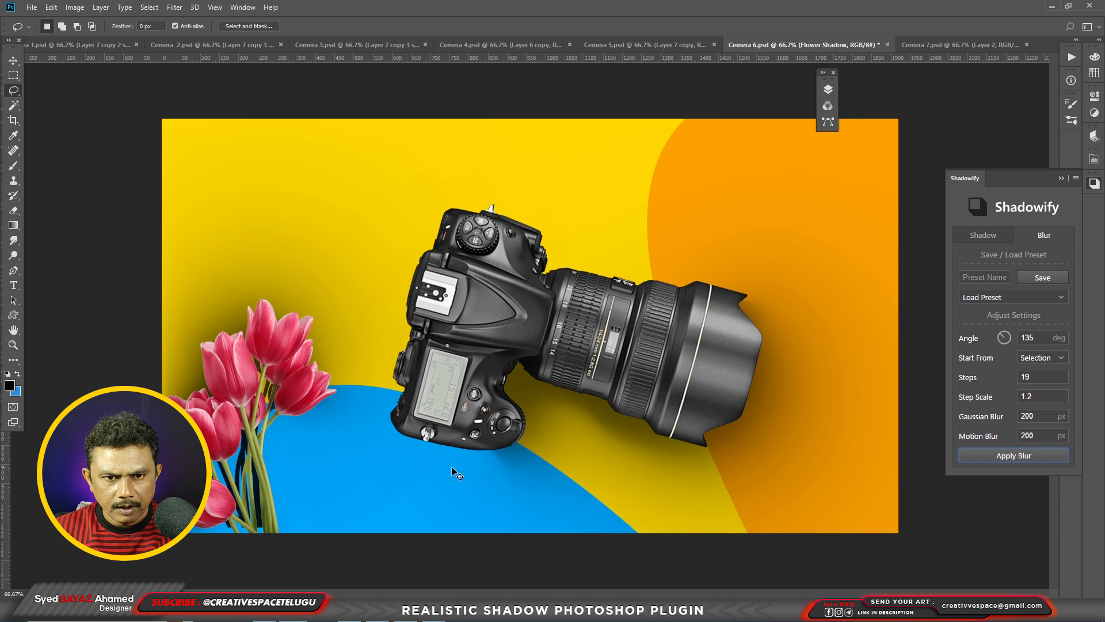
Replace the flower shadow's blur with one using 100 px Gaussian Blur and 100 px Motion Blur, and nudge the shadow closer to the tulips.
key(ctrl+z)
drag(1040, 417, 965, 426)
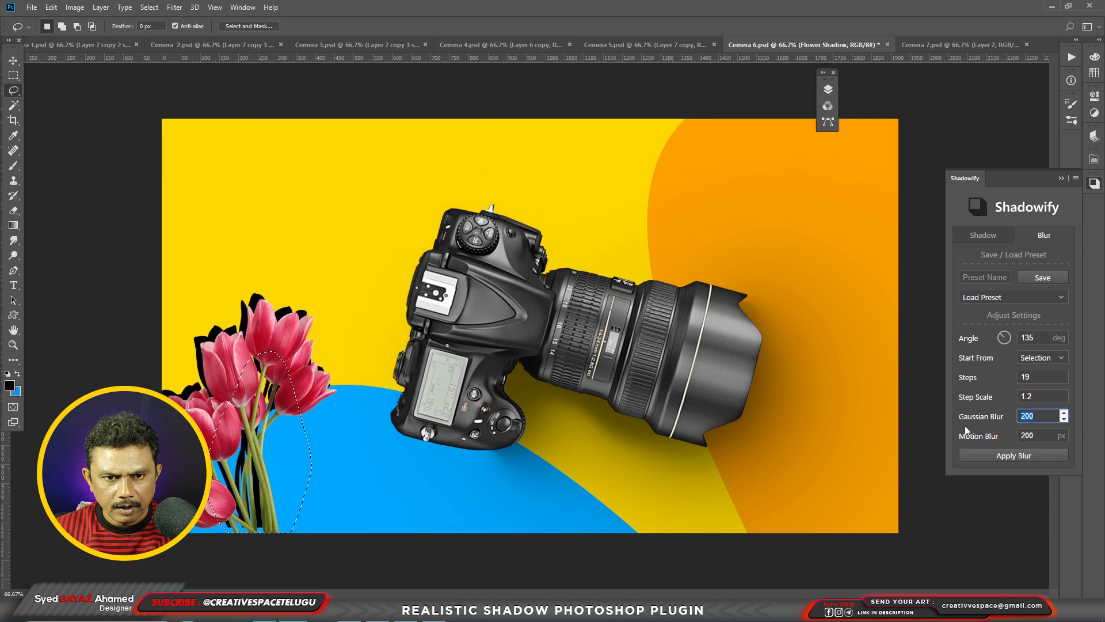
text(100)
key(Tab)
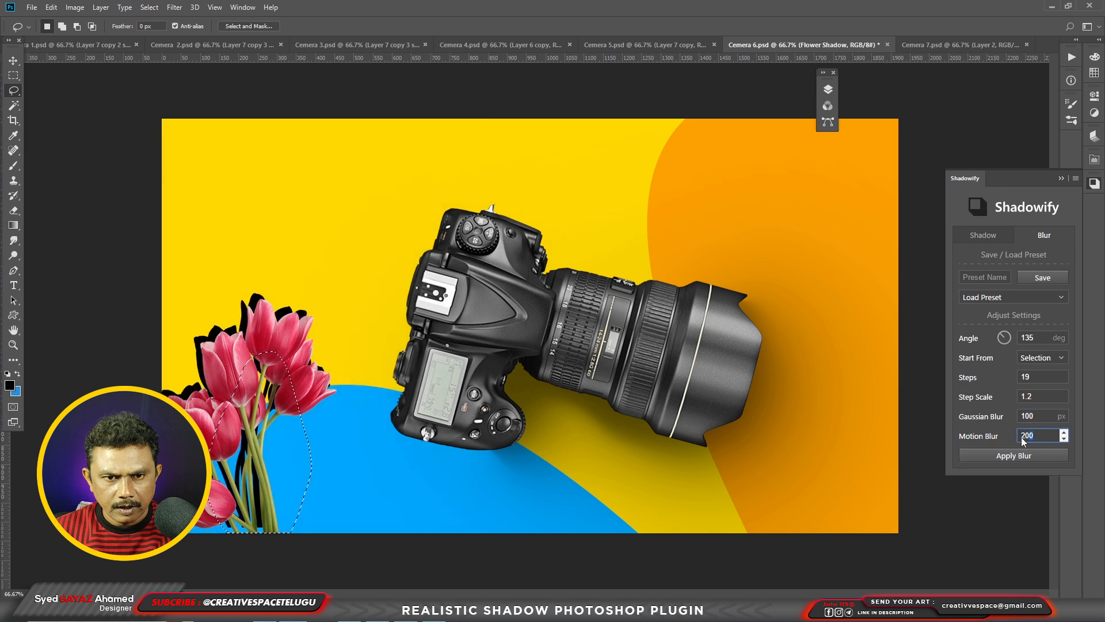
text(100)
click(990, 455)
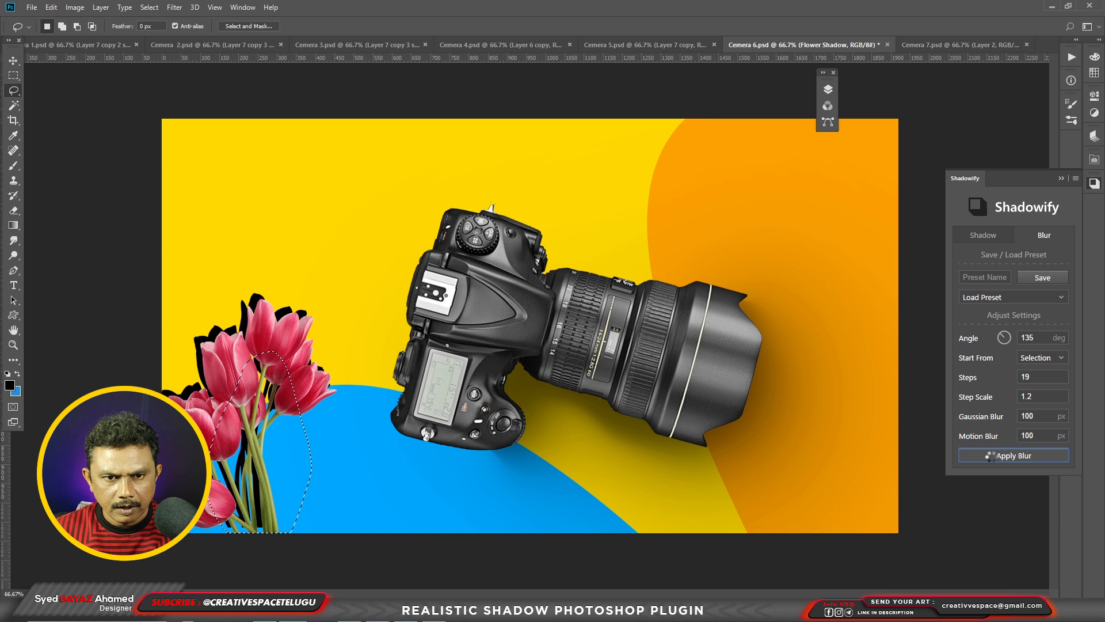
key(v)
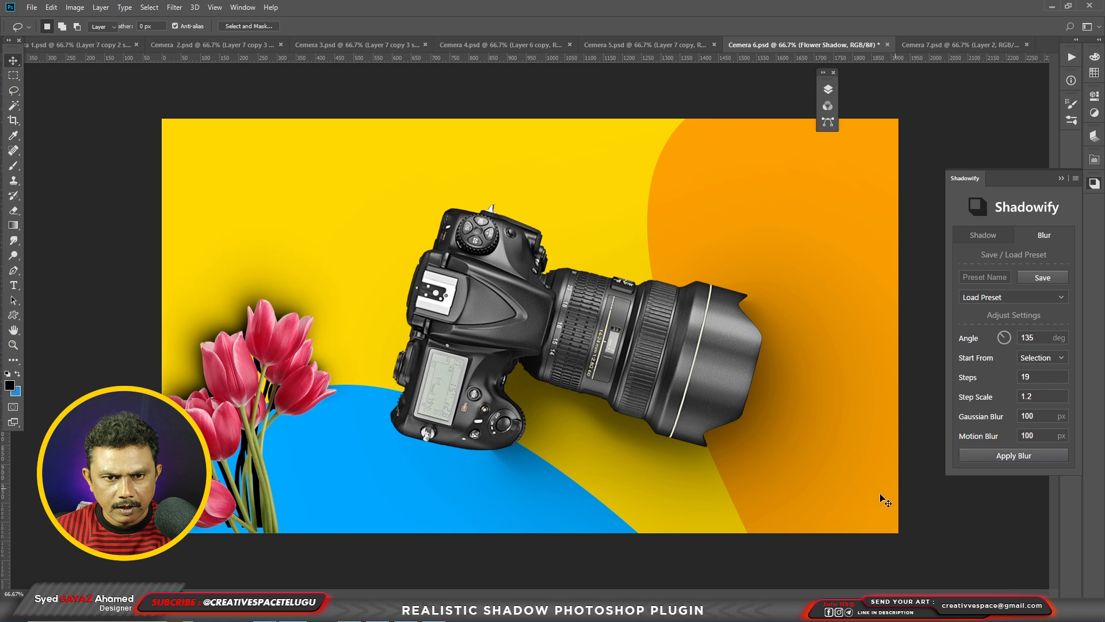
drag(250, 467, 251, 471)
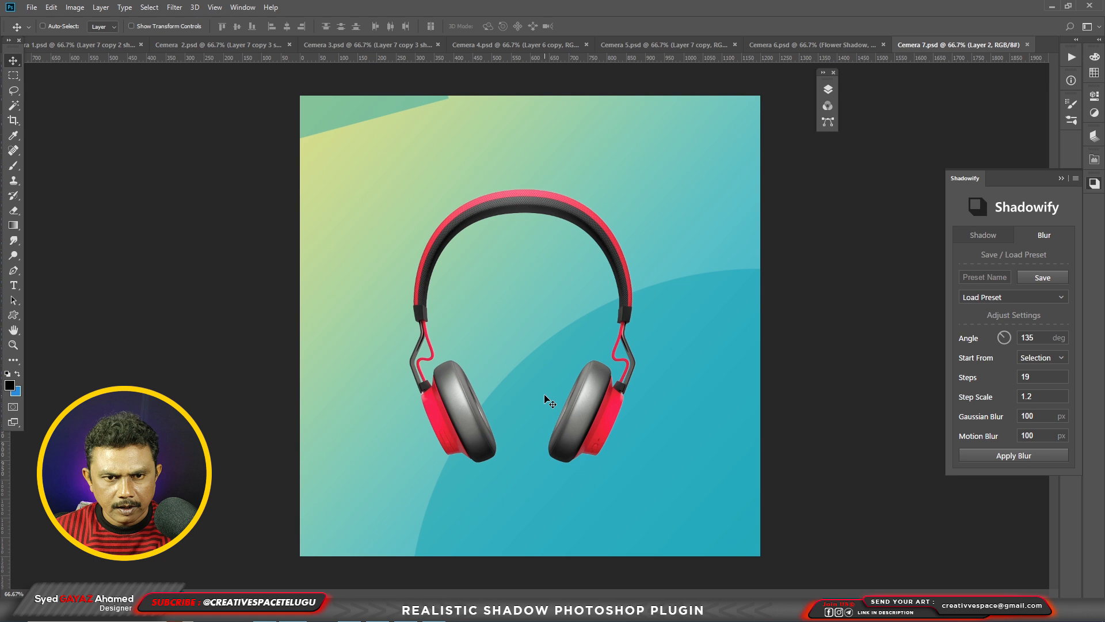
In Cemera 7.psd, try a Long Shadow on the headphones with angle -46°, distance 200 and 200 steps, and undo it.
click(985, 236)
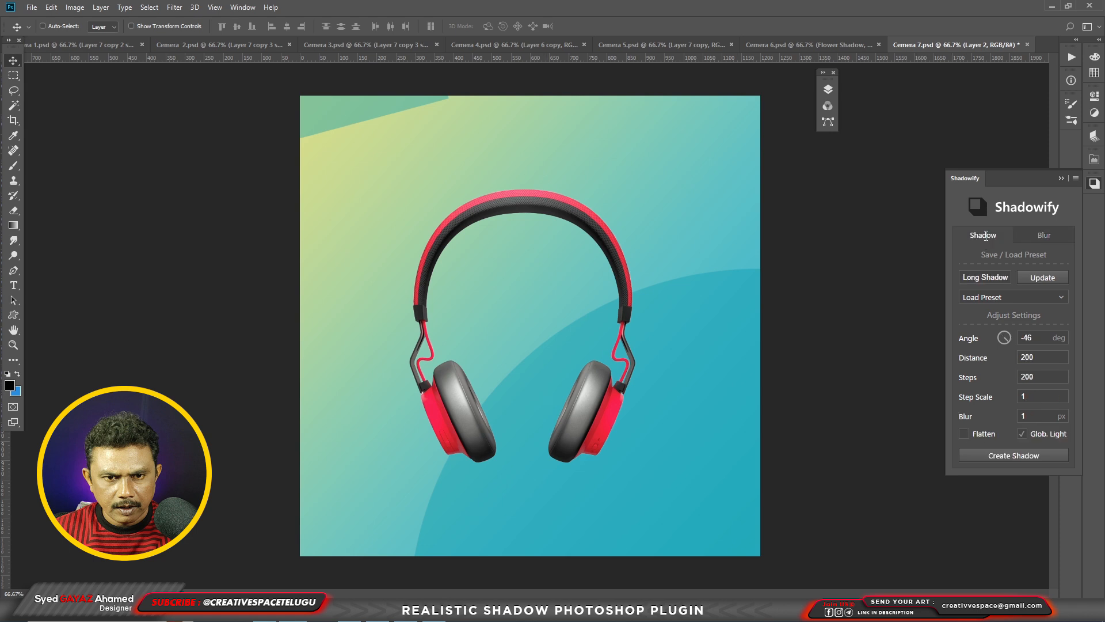
click(1008, 460)
click(1004, 459)
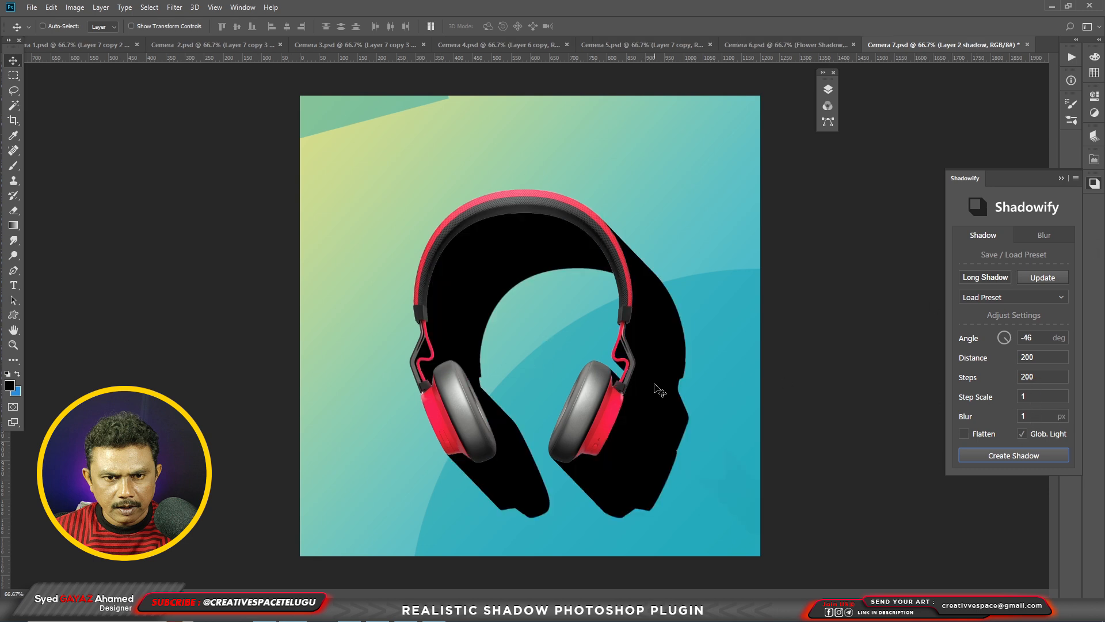
key(ctrl+z)
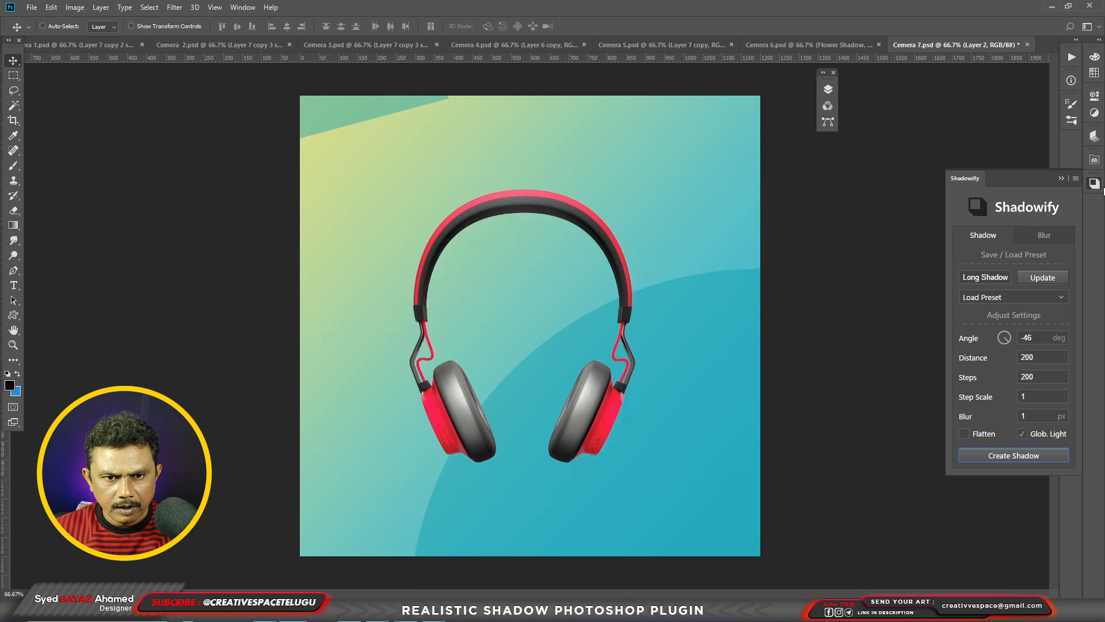
Configure the Shadowify shadow settings to Blur 100 px, Step Scale 1.3 and 40 steps.
click(1040, 236)
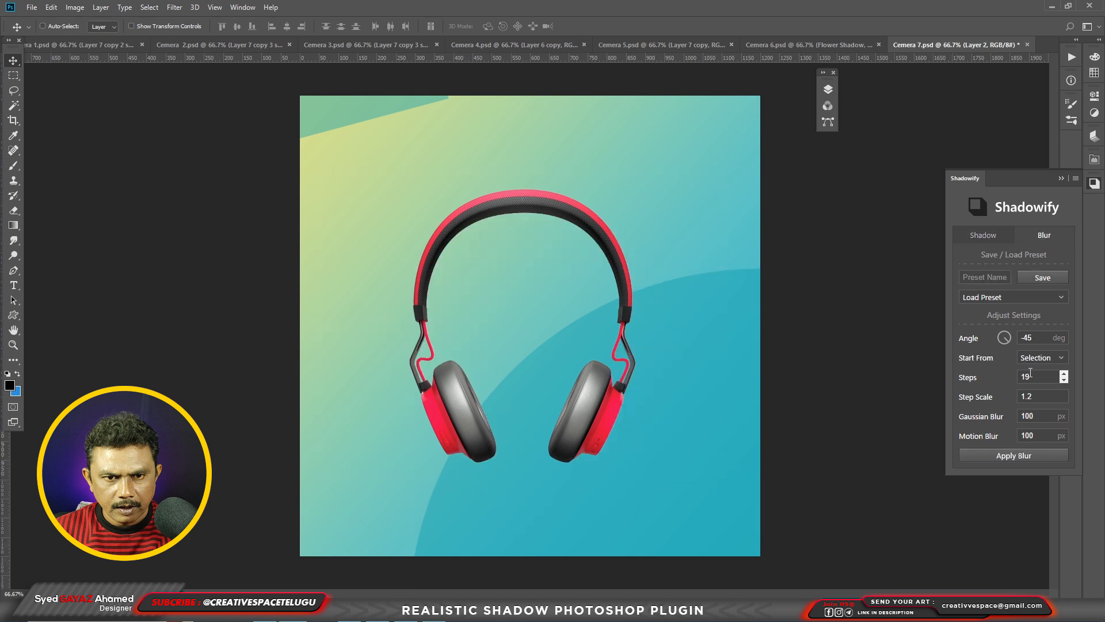
click(989, 237)
click(1018, 415)
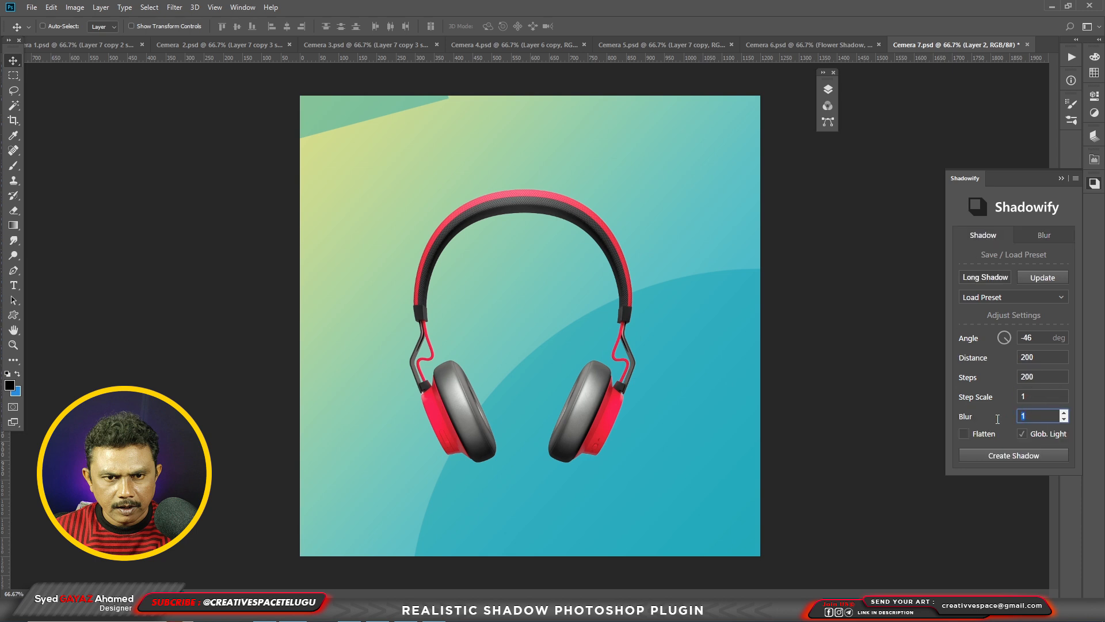
text(100)
key(shift+Tab)
text(1.3)
key(shift+Tab)
text(40)
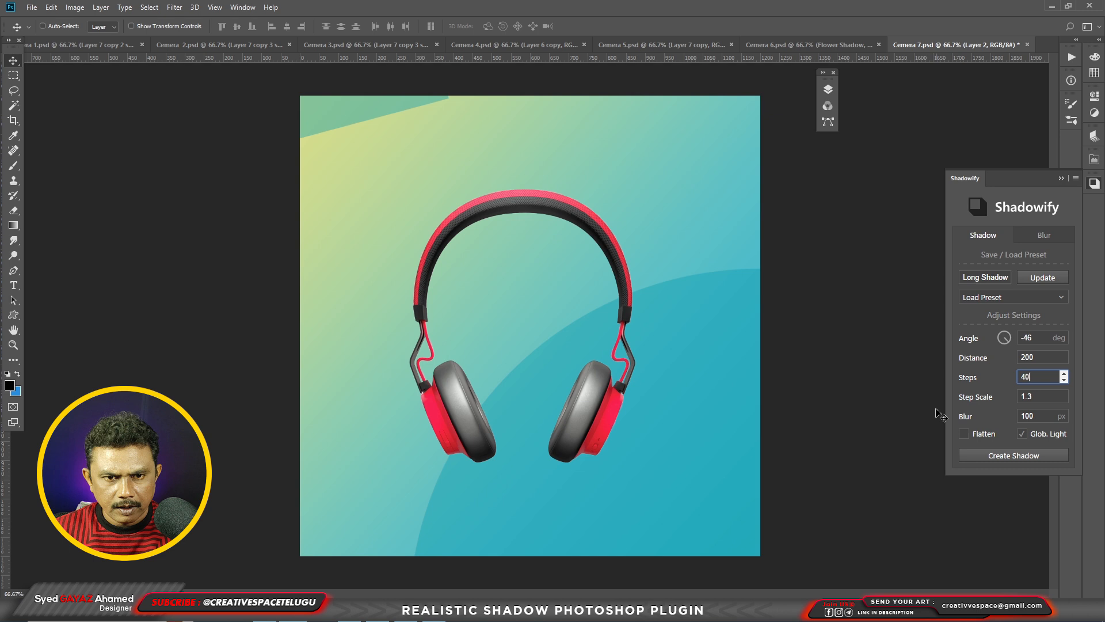
Set the shadow distance to 60 and the angle to -45°, and create the shadow for the headphones.
key(shift+Tab)
text(60)
key(shift+Tab)
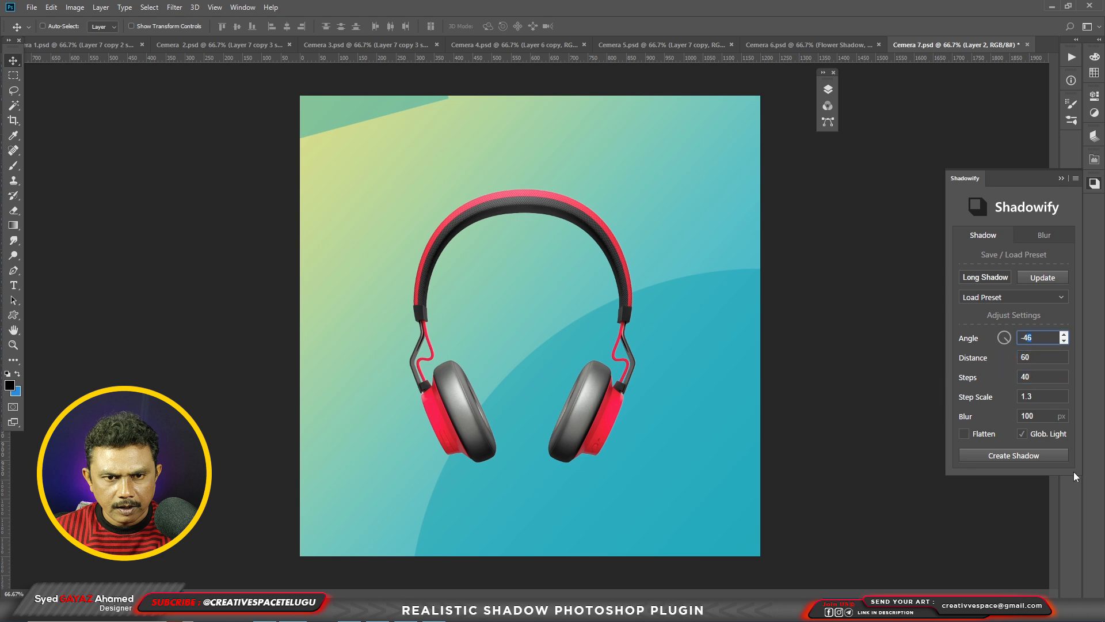
key(Up)
click(1011, 456)
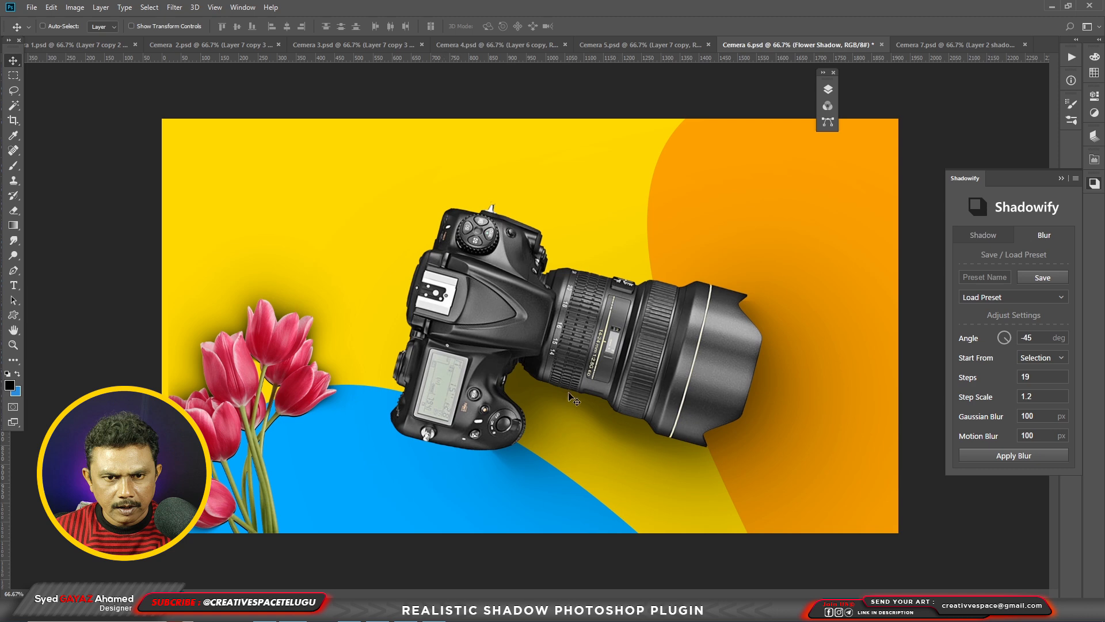
Return to Cemera 7.psd and select Layer 1 from the layers under the headband's edge.
click(924, 44)
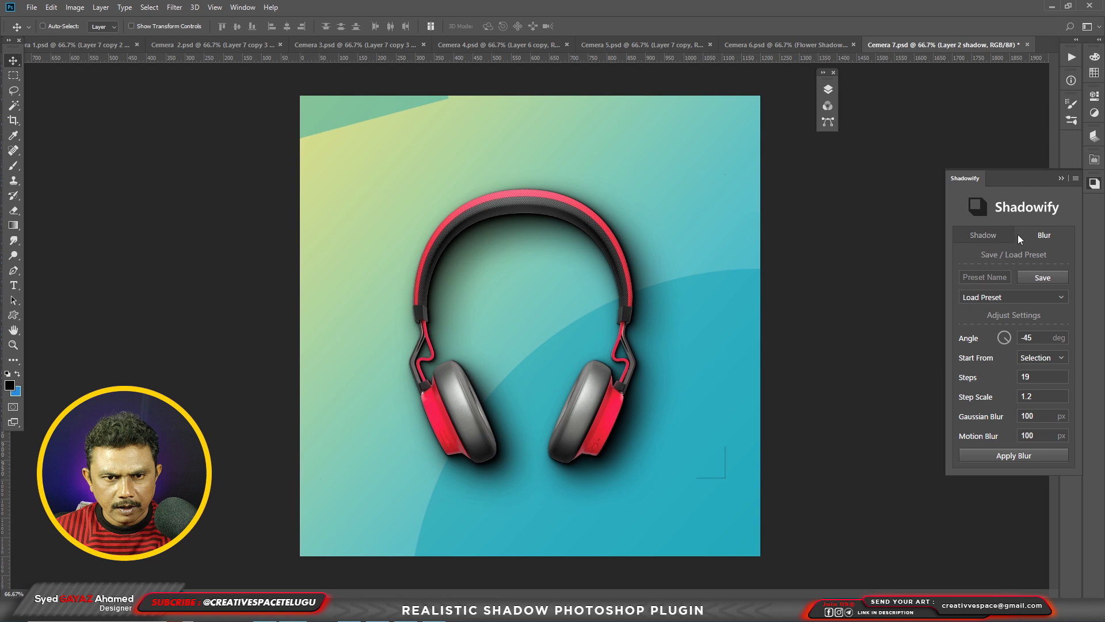
right_click(633, 254)
click(645, 258)
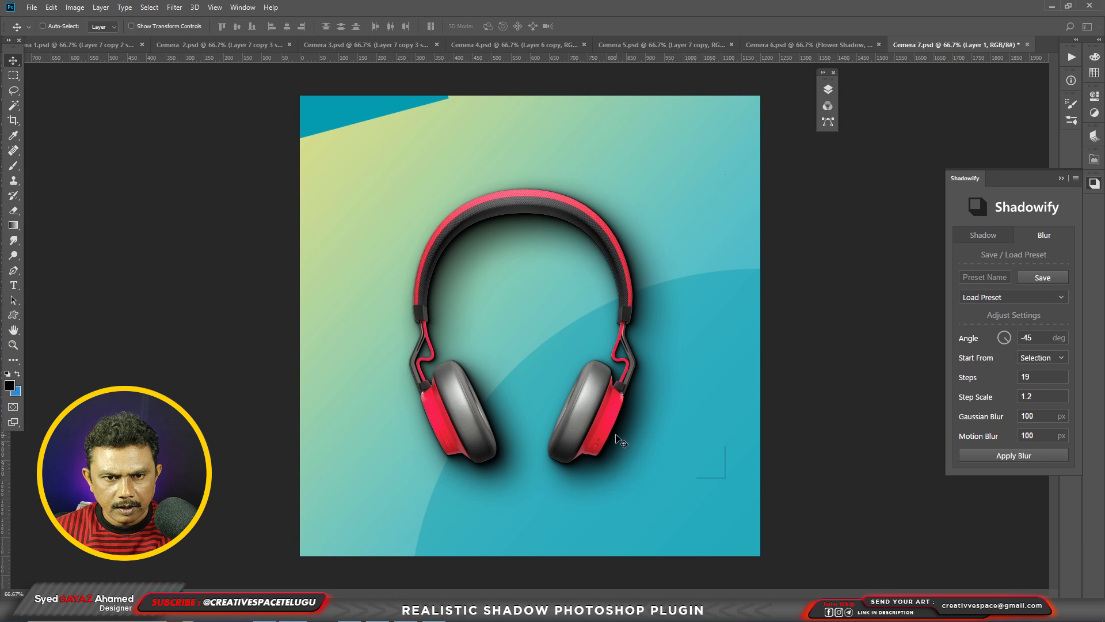
Select Layer 3 and toggle the Layer 2 shadow group's visibility to compare the headphones with and without their shadow.
right_click(617, 436)
click(624, 442)
click(828, 89)
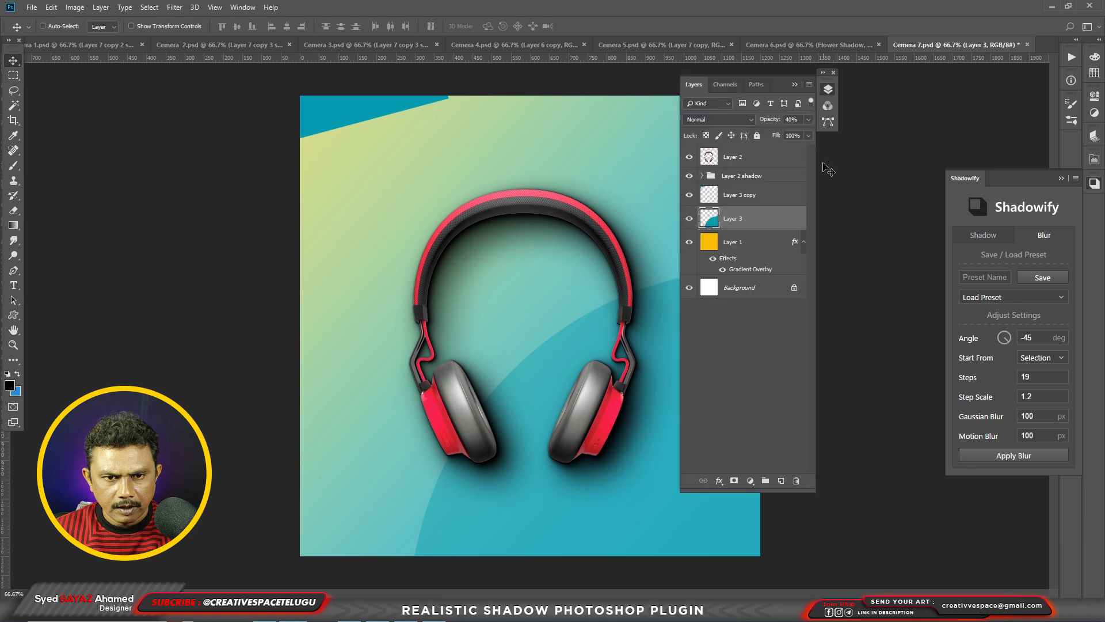
click(702, 175)
click(702, 175)
click(689, 177)
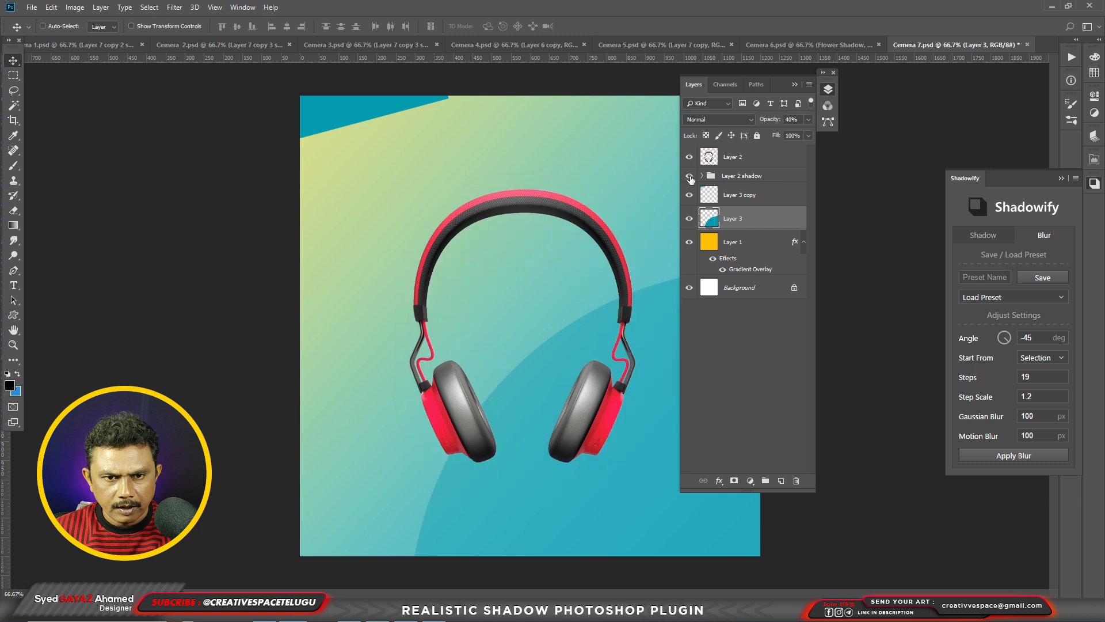
click(689, 177)
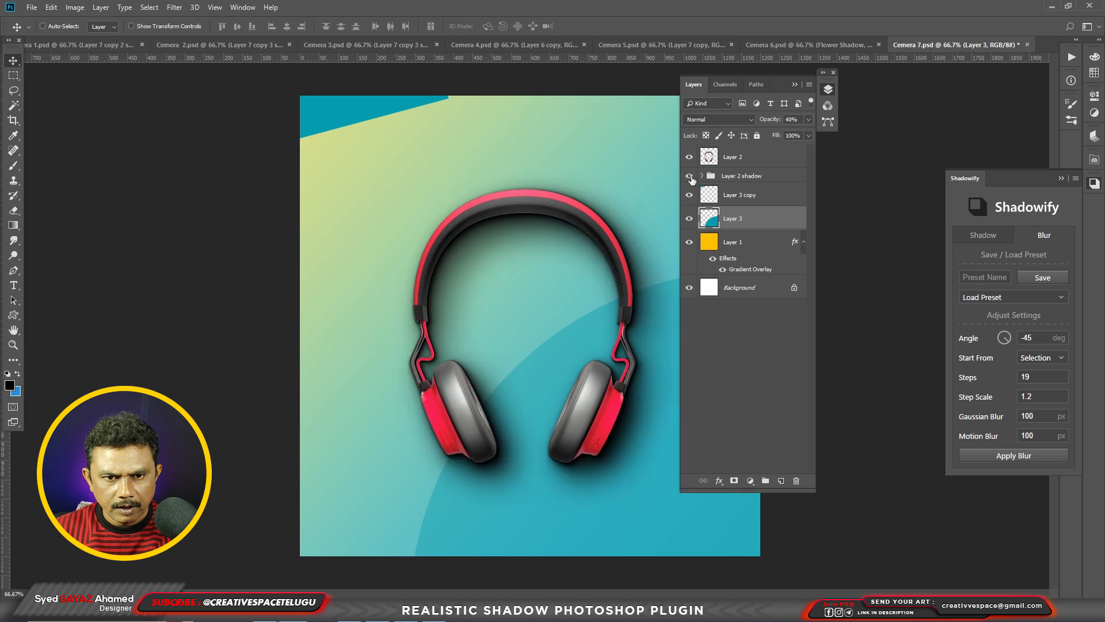
Set the Layer 2 shadow group's opacity to 84%.
click(745, 176)
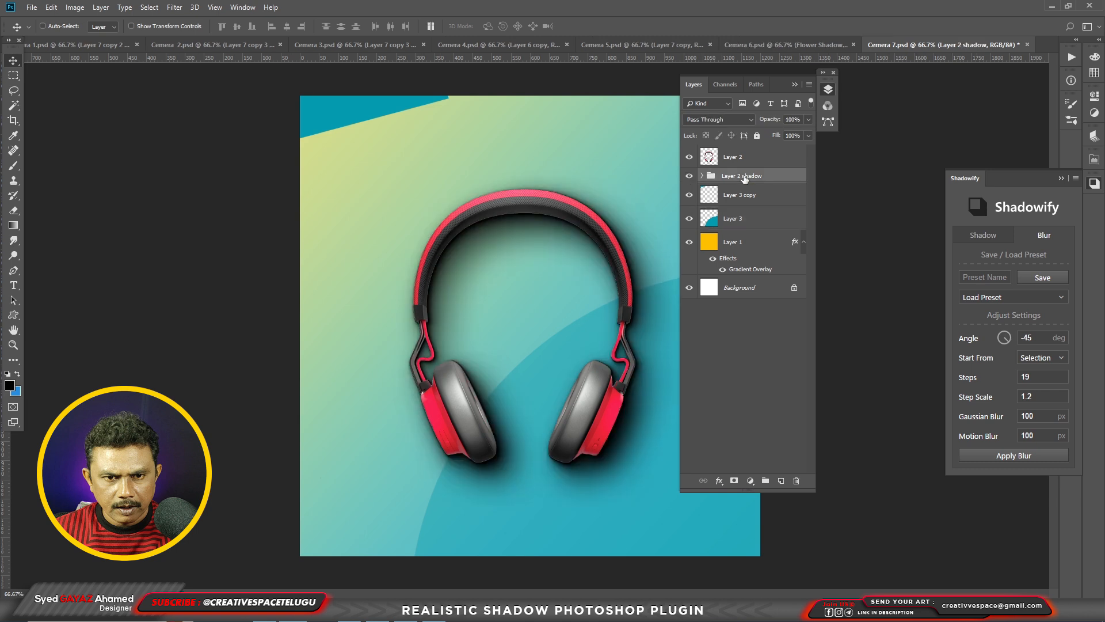
click(809, 120)
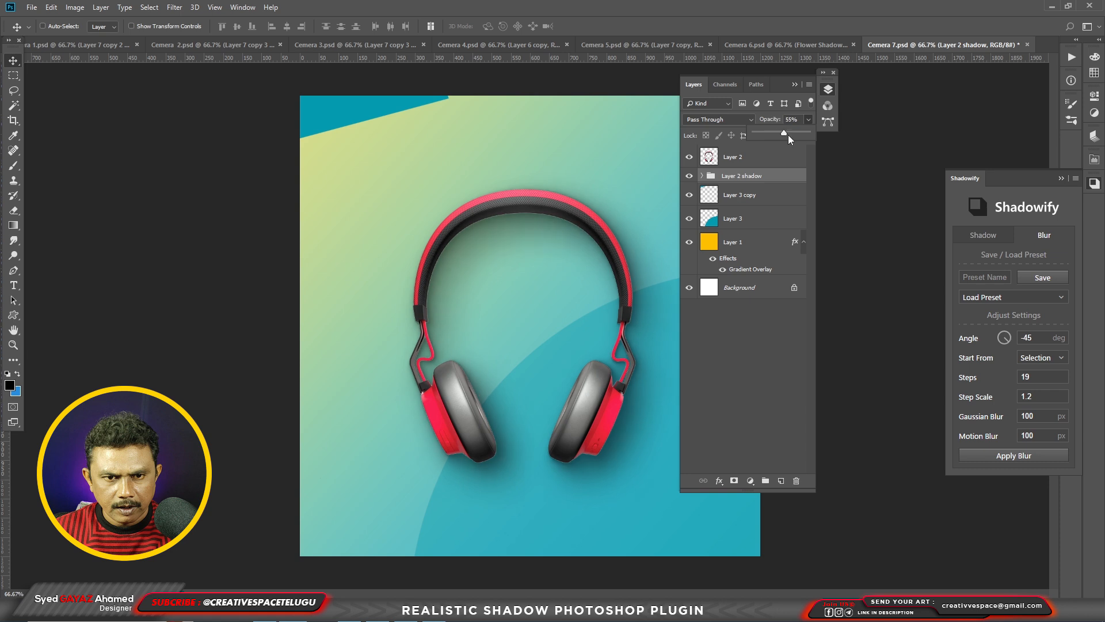
drag(789, 134, 799, 133)
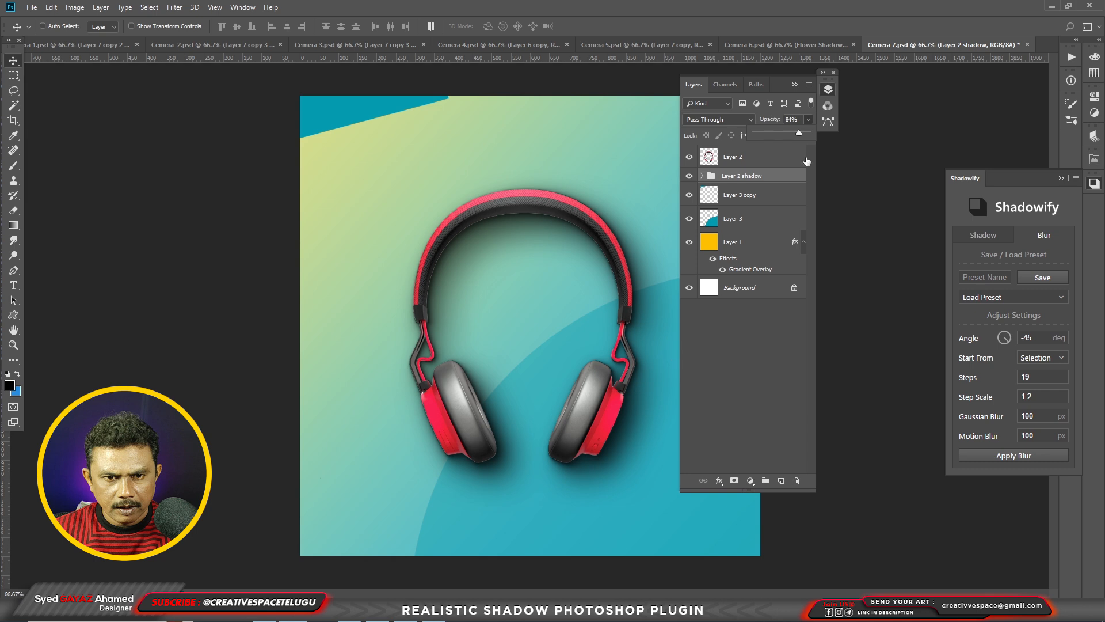
click(794, 84)
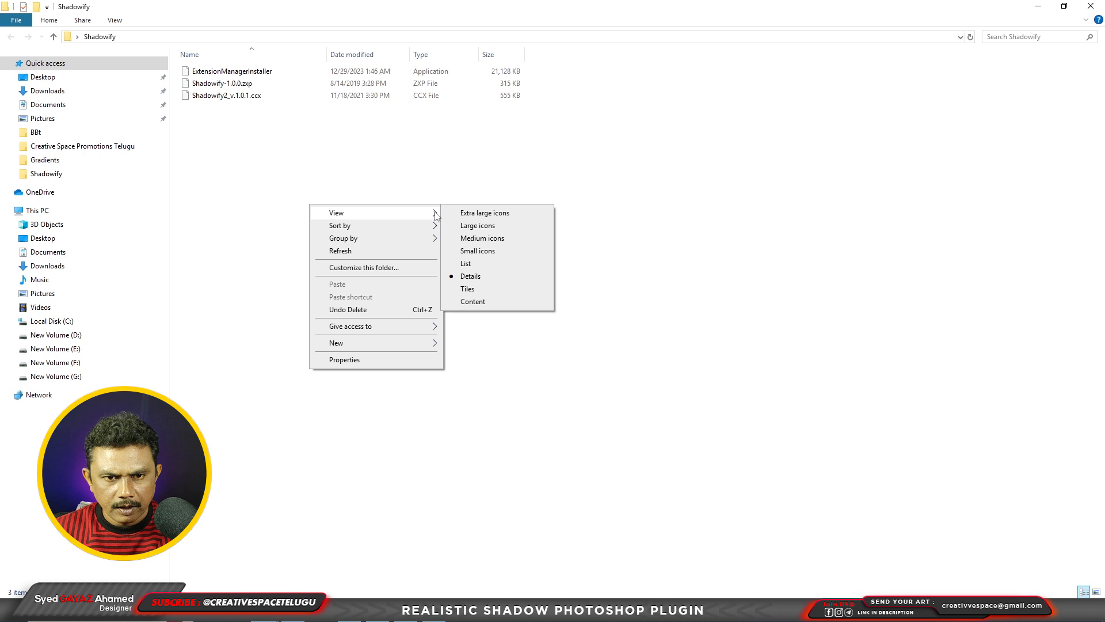
Switch to the Shadowify folder in File Explorer, show its files as extra large icons, and try installing the extension manager from ExtensionManagerInstaller.
click(478, 215)
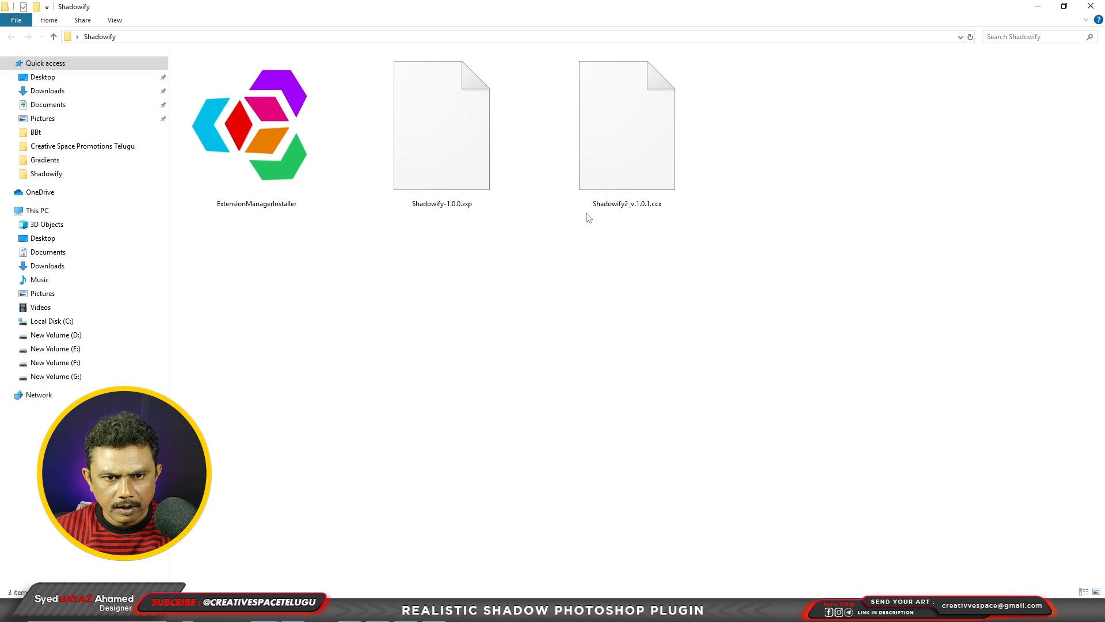
click(633, 212)
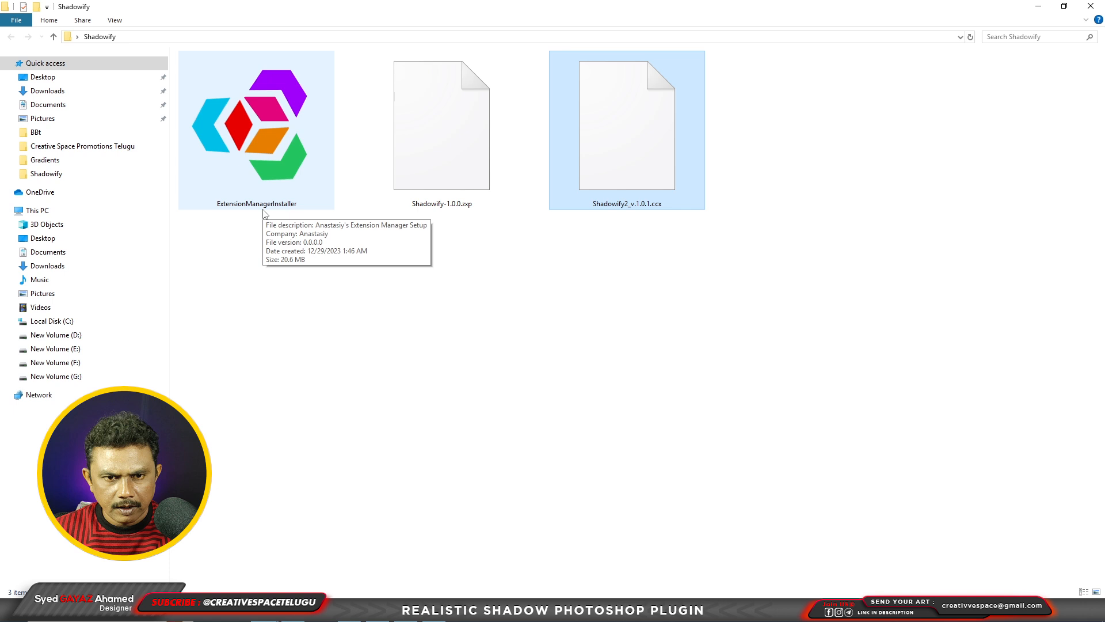
double_click(273, 176)
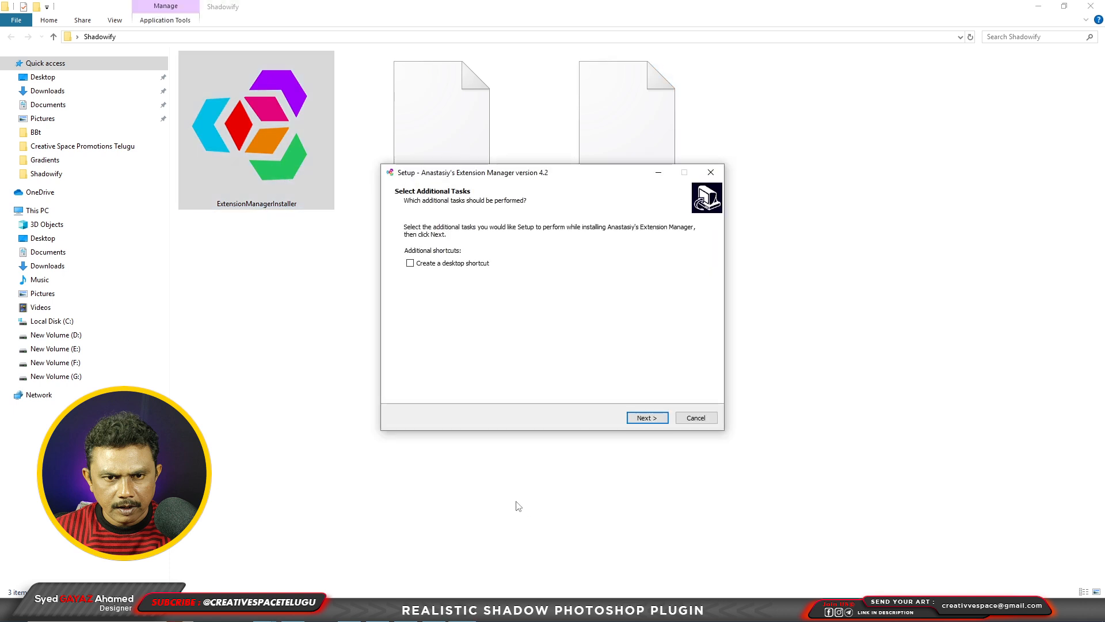
click(645, 418)
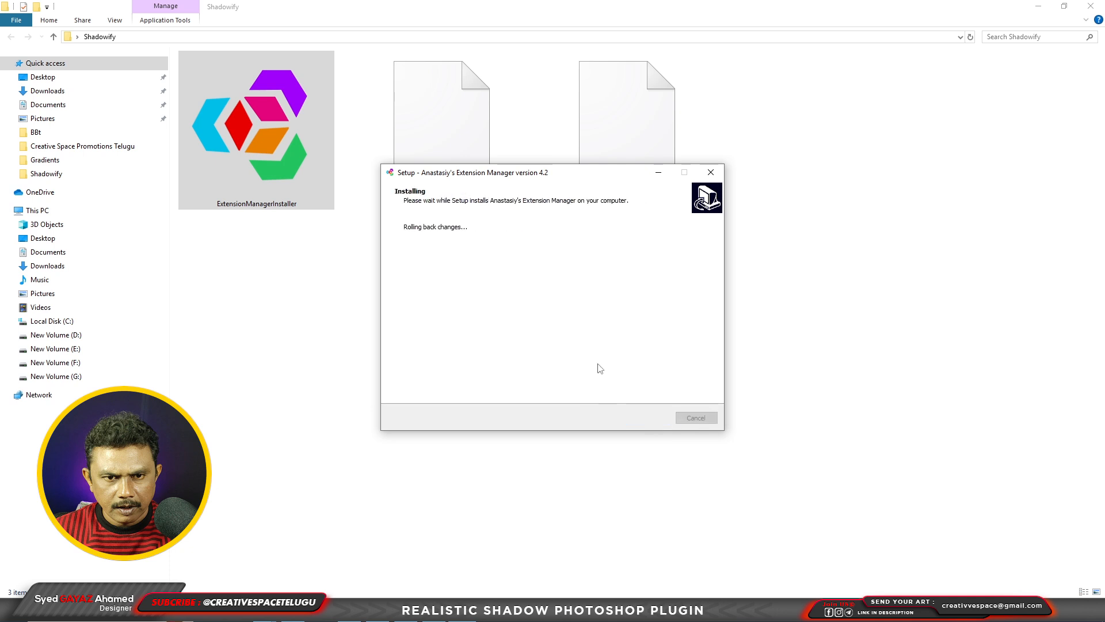
Open Anastasiy's Extension Manager and start a Photoshop extension installation, browsing to the Shadowify folder on the Desktop.
click(14, 610)
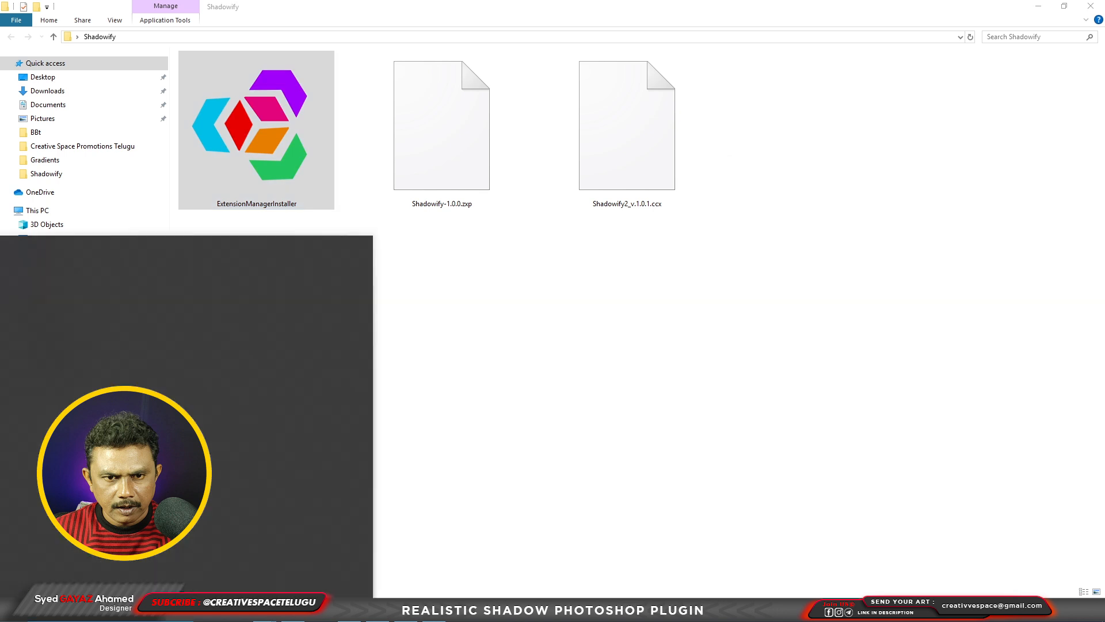
click(64, 289)
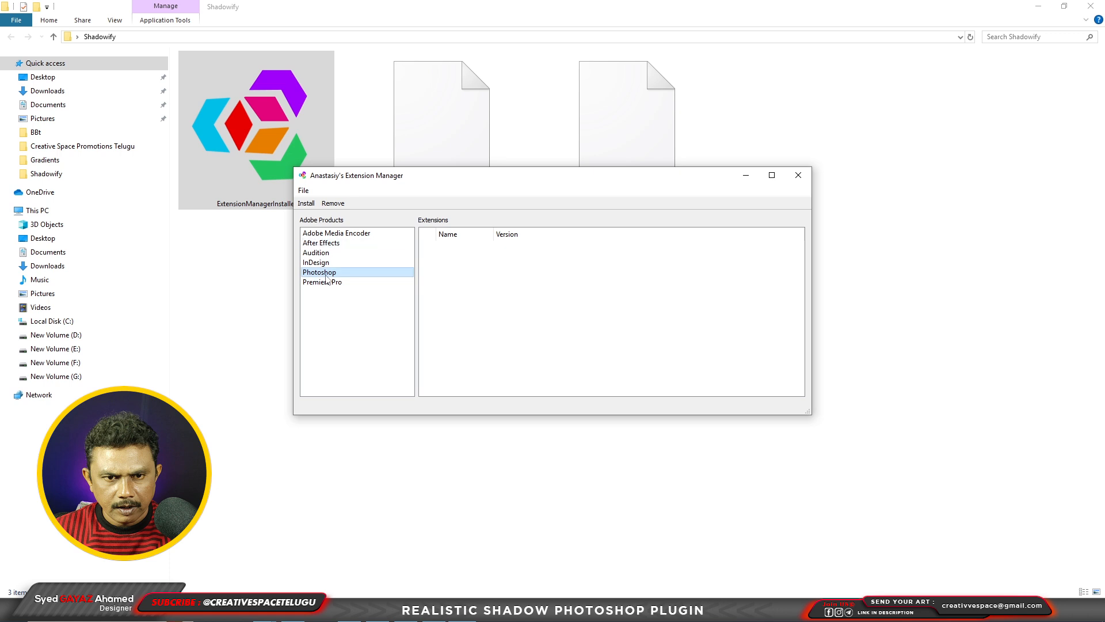
click(306, 204)
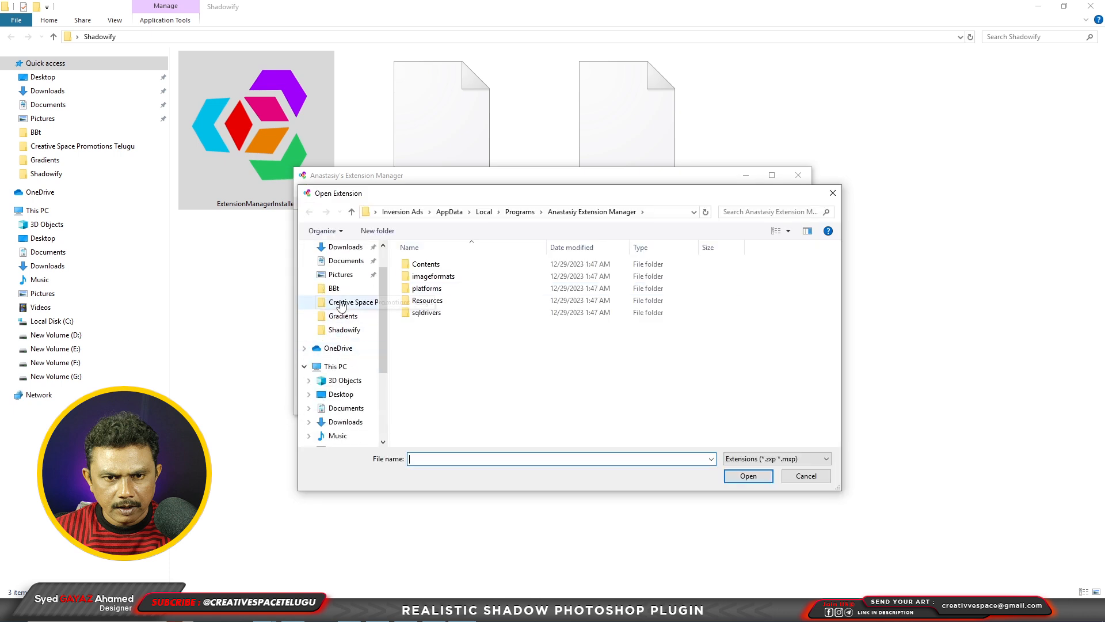
scroll(348, 294, up, 1)
click(342, 270)
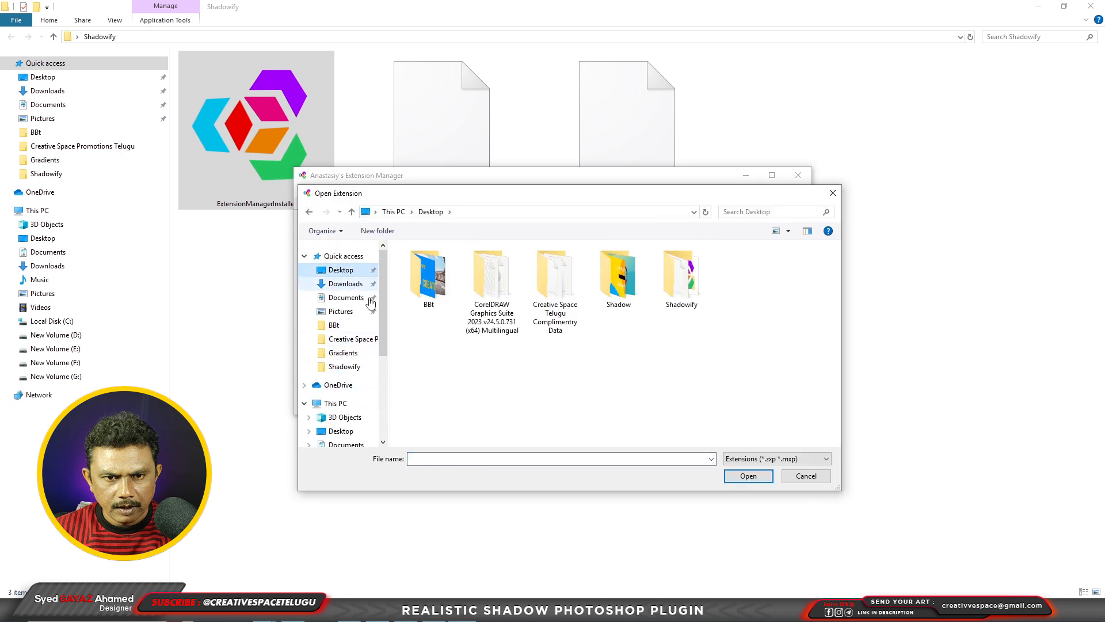
double_click(690, 286)
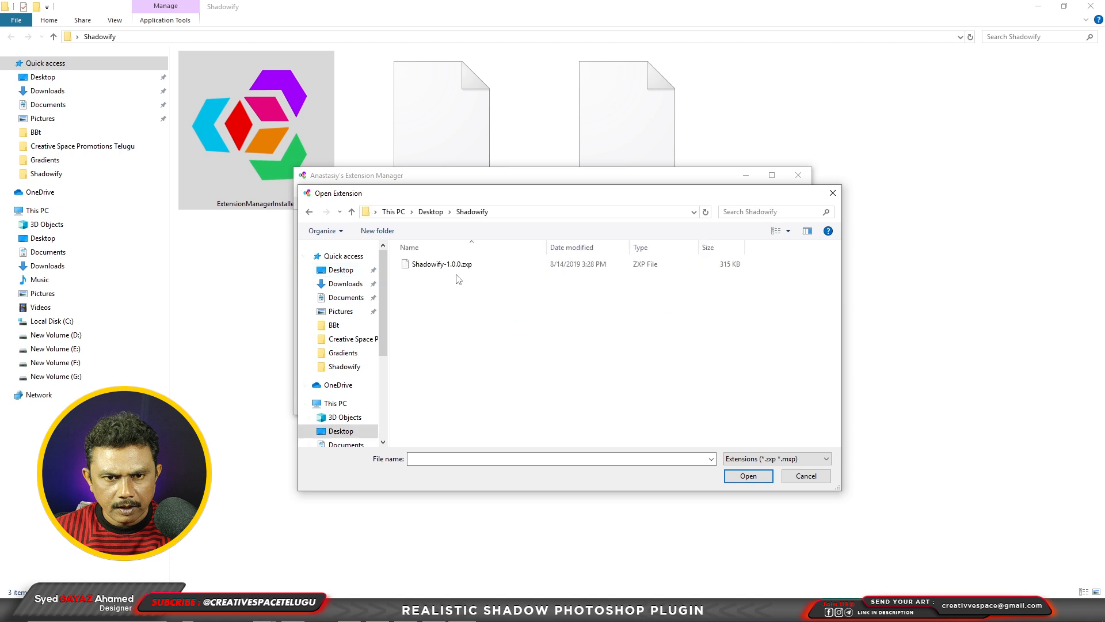